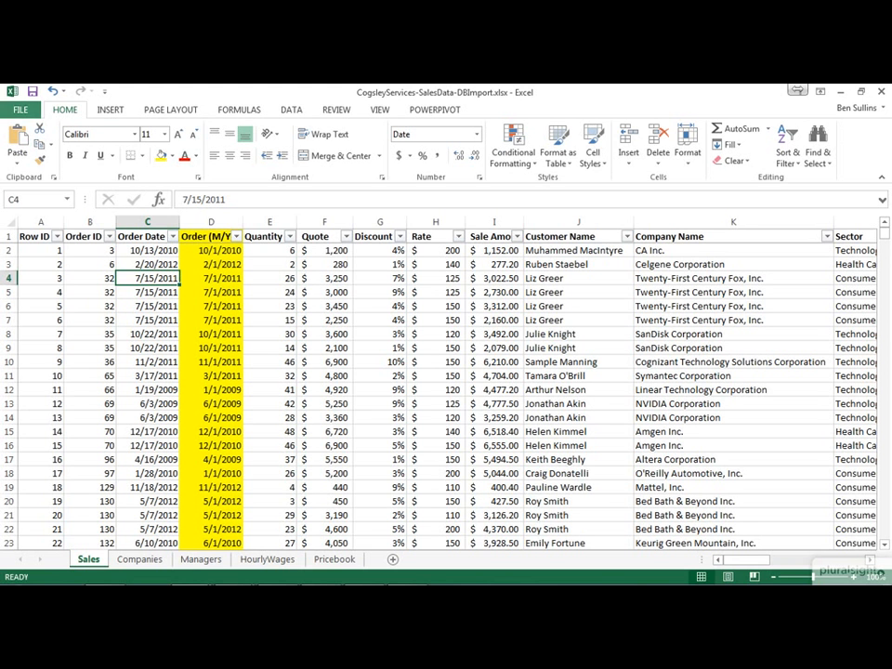
{"action": "left_click", "coordinate": [19, 109]}
{"action": "left_click", "coordinate": [31, 249]}
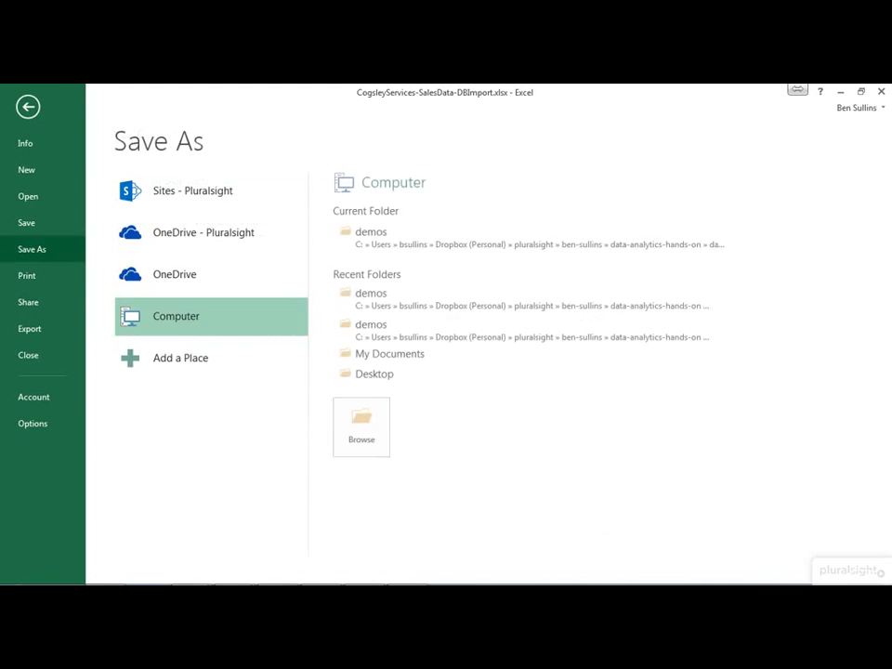
{"action": "left_click", "coordinate": [371, 236]}
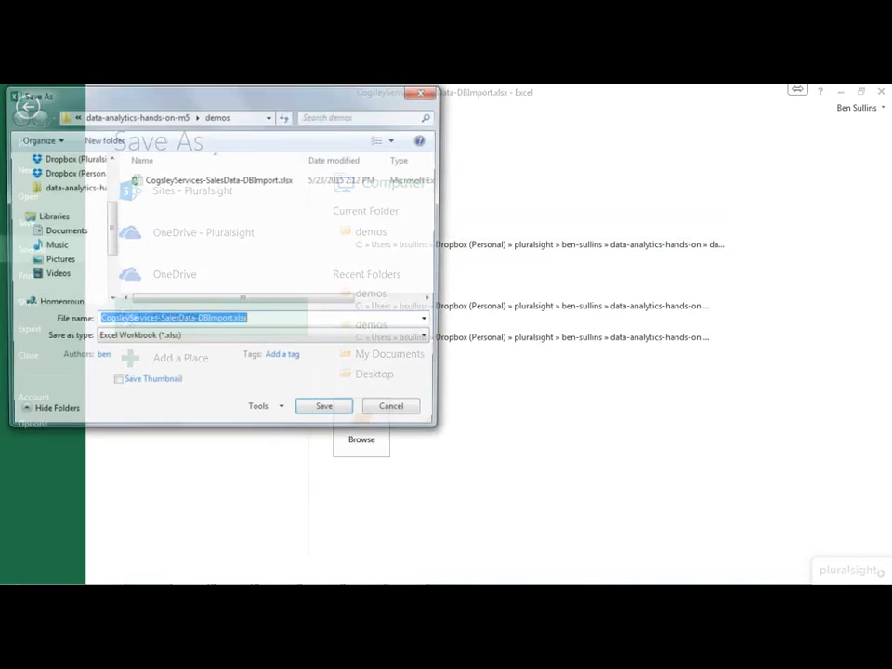
{"action": "left_click", "coordinate": [264, 339]}
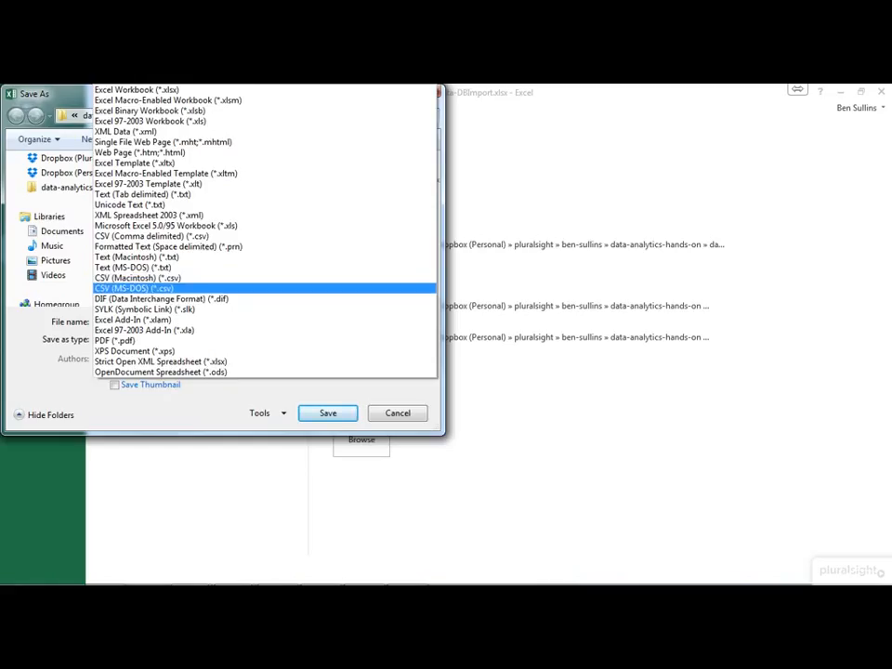
{"action": "left_click", "coordinate": [135, 288]}
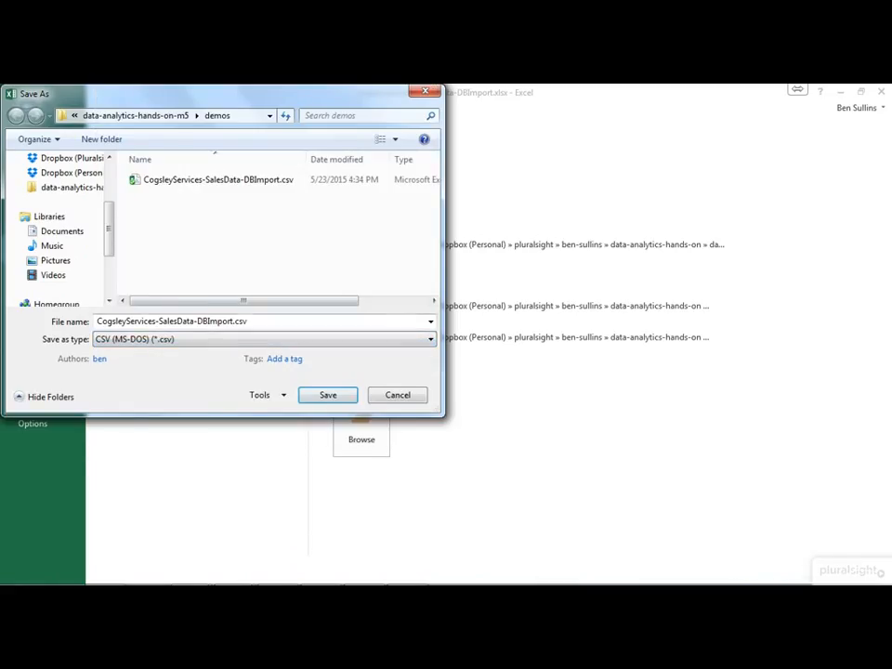
{"action": "left_click", "coordinate": [384, 319]}
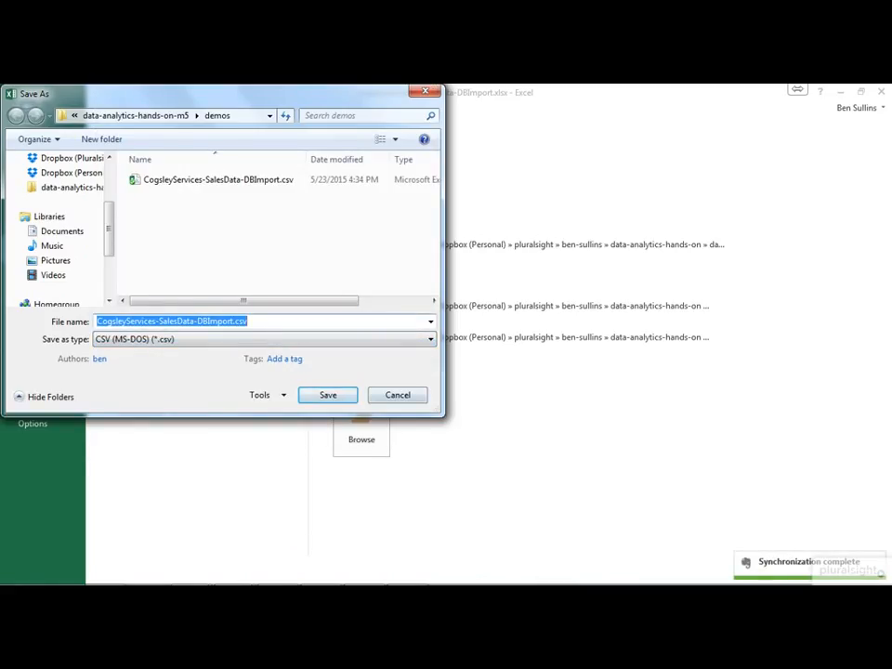
{"action": "key", "text": "Escape"}
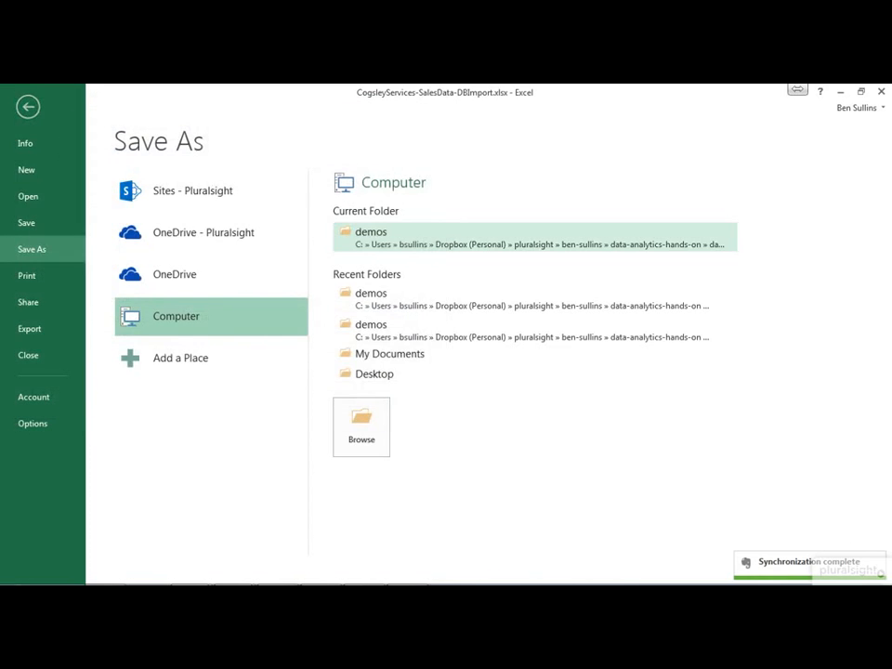
{"action": "key", "text": "Escape"}
Step: Examine the formulas and number formats of the Quantity, Quote and Discount columns in the Sales sheet
{"action": "left_click", "coordinate": [324, 251]}
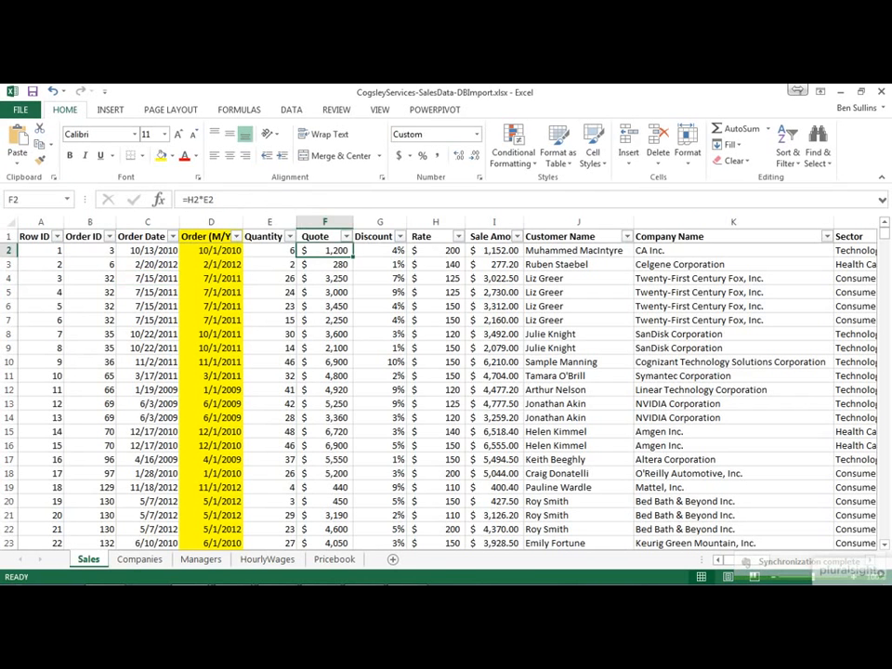
{"action": "key", "text": "Left"}
{"action": "key", "text": "Left"}
{"action": "key", "text": "Right"}
{"action": "key", "text": "Right"}
{"action": "key", "text": "Right"}
{"action": "key", "text": "Right"}
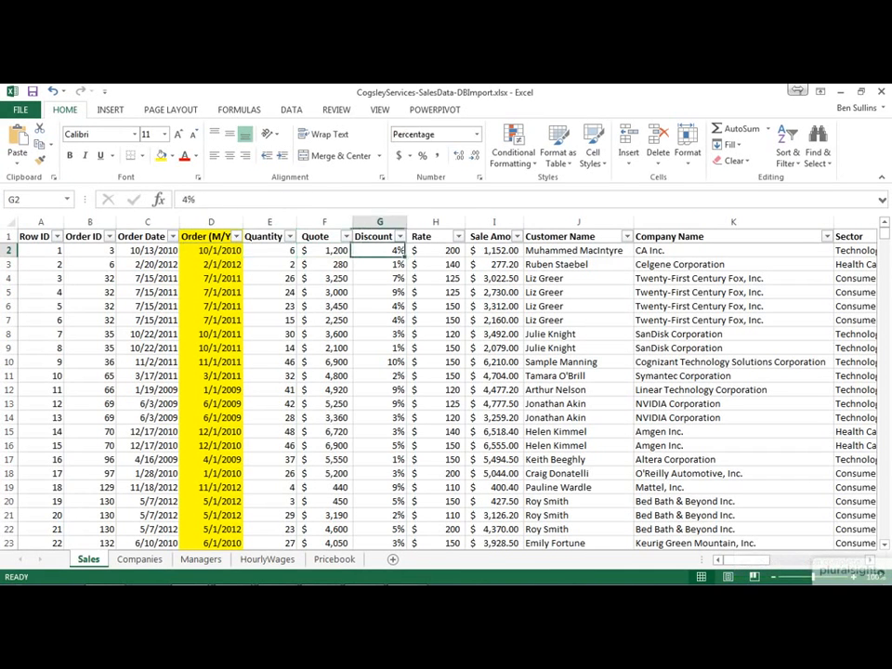
{"action": "key", "text": "Right"}
{"action": "key", "text": "Left"}
{"action": "key", "text": "Left"}
{"action": "key", "text": "Left"}
{"action": "key", "text": "Left"}
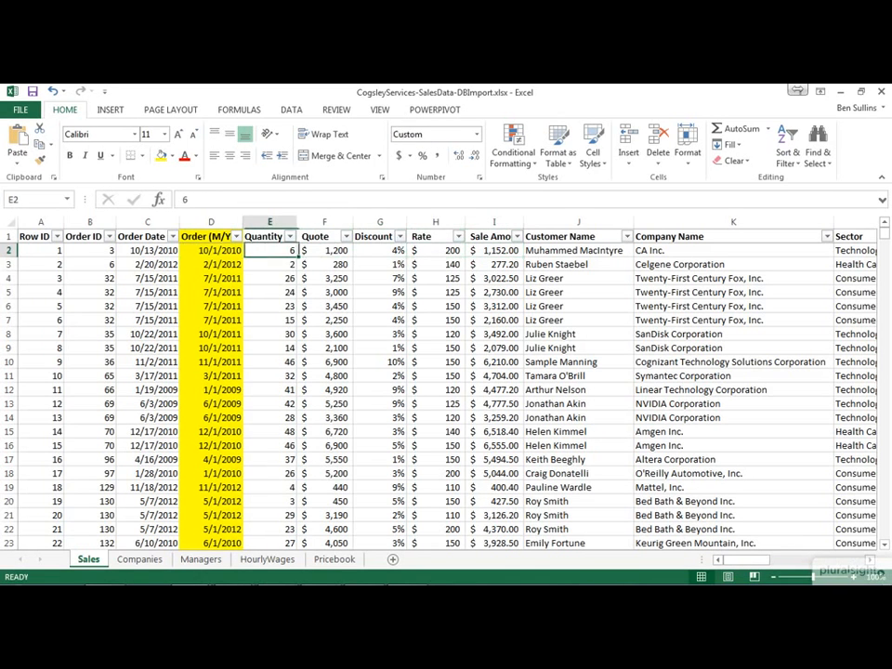
{"action": "key", "text": "Right"}
{"action": "key", "text": "Right"}
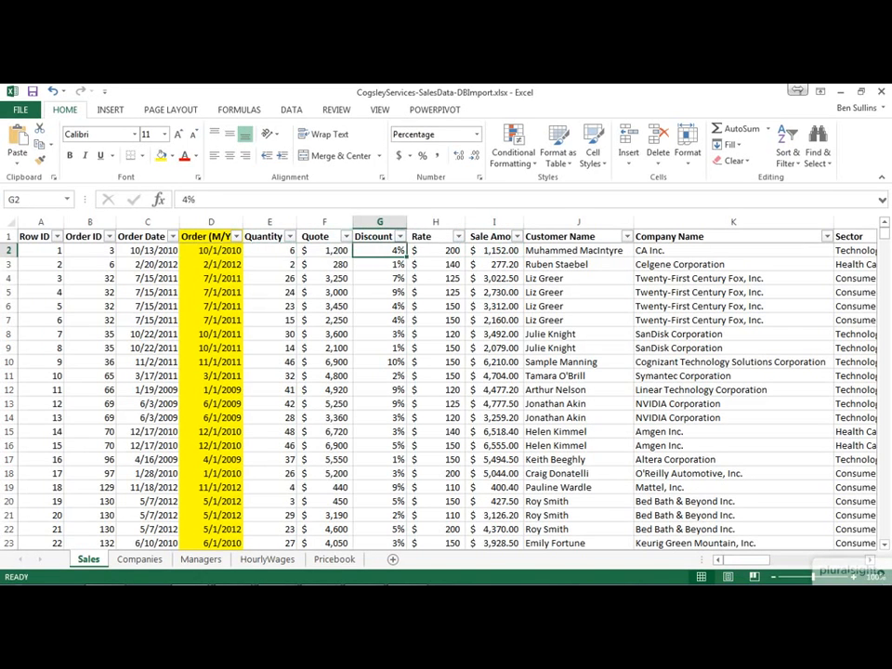
{"action": "left_click", "coordinate": [380, 222]}
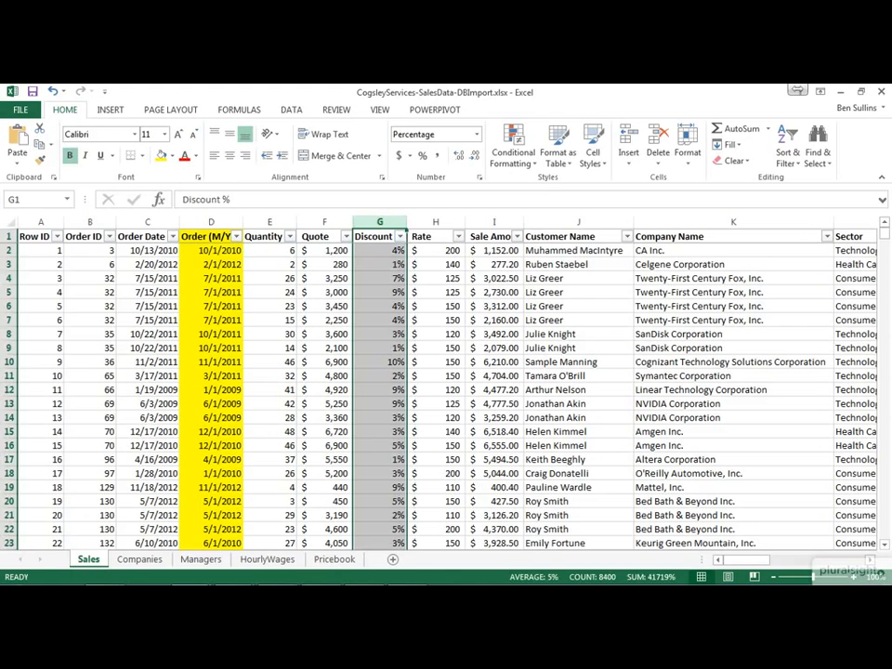
{"action": "key", "text": "Down"}
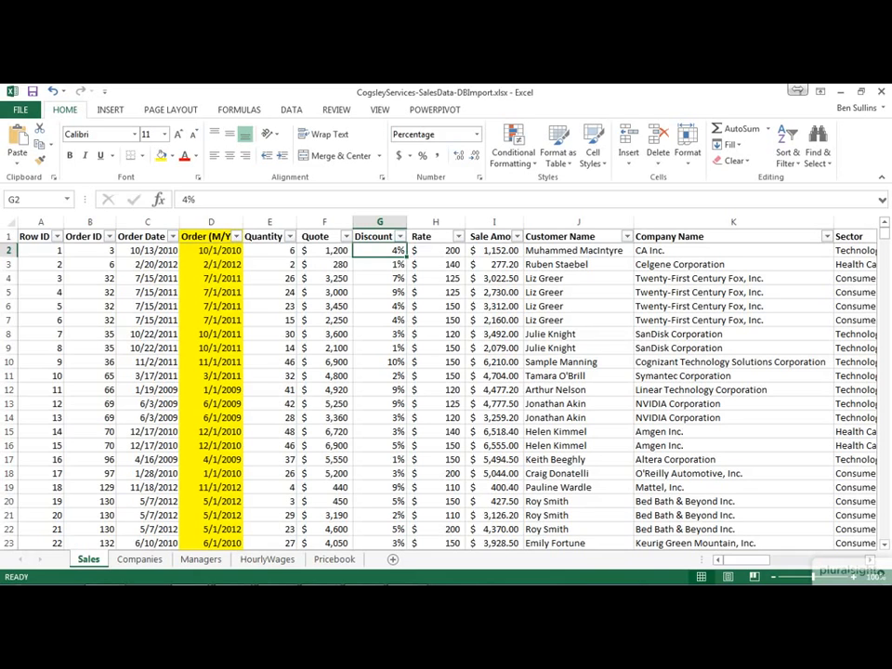
Step: Examine the underlying contents of the Order Date and Order (M/Y) cells in row 2
{"action": "key", "text": "Left"}
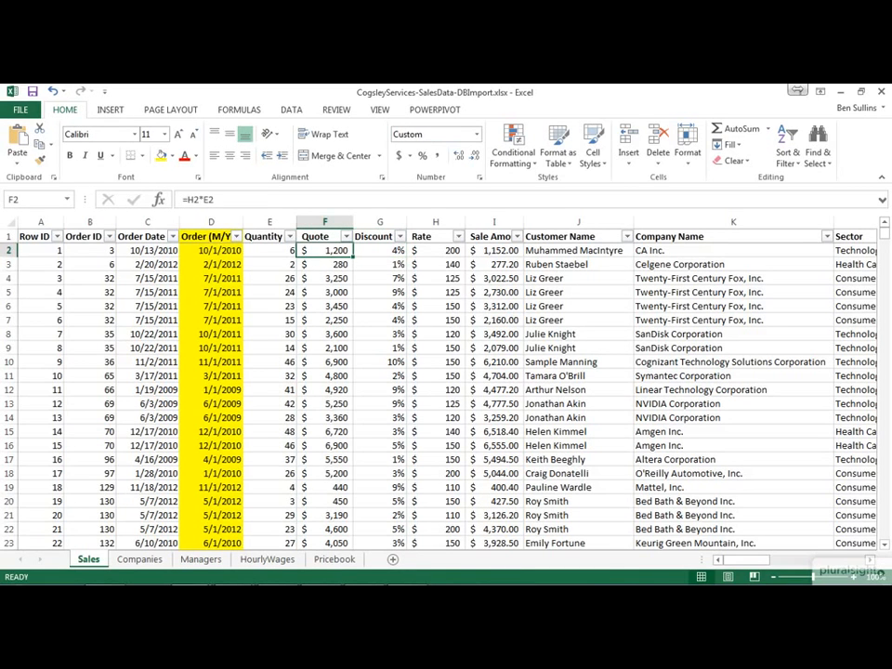
{"action": "key", "text": "Left"}
{"action": "key", "text": "Left"}
{"action": "key", "text": "Left"}
{"action": "key", "text": "Left"}
{"action": "key", "text": "Right"}
{"action": "key", "text": "Right"}
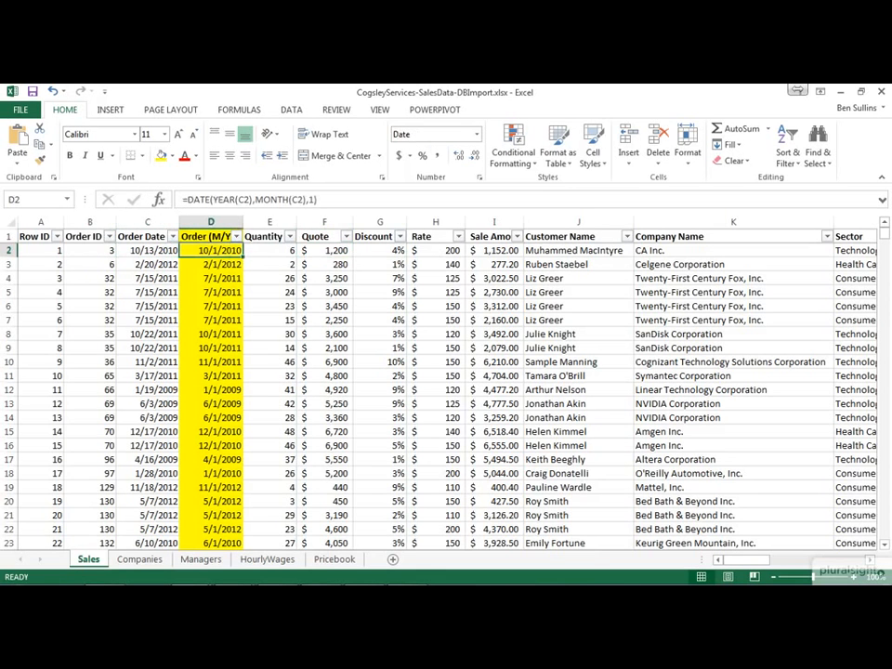
{"action": "key", "text": "Left"}
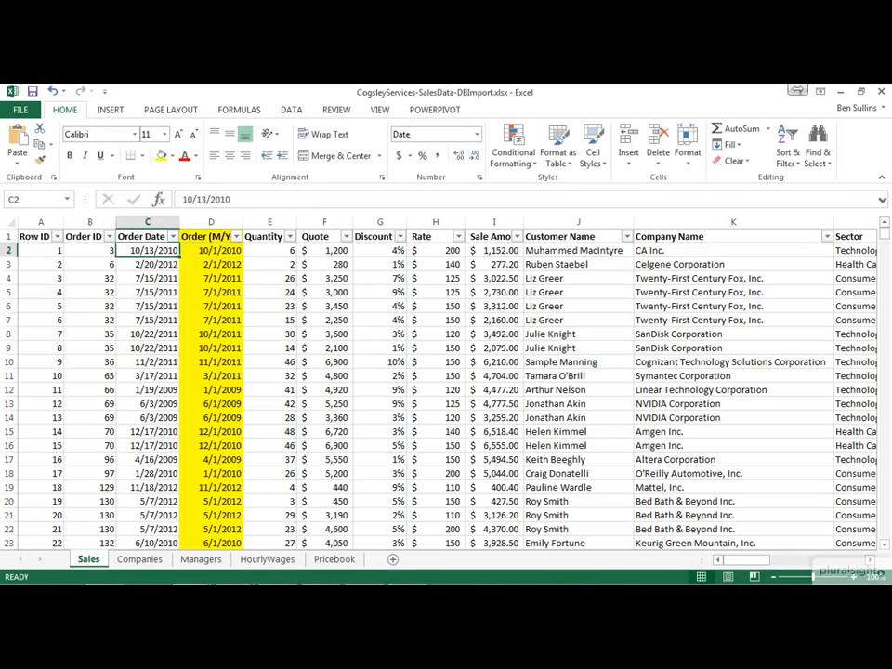
Step: Switch the Order Date in C2 to General number format, and return it to Short Date
{"action": "key", "text": "Down"}
{"action": "key", "text": "Up"}
{"action": "left_click", "coordinate": [477, 135]}
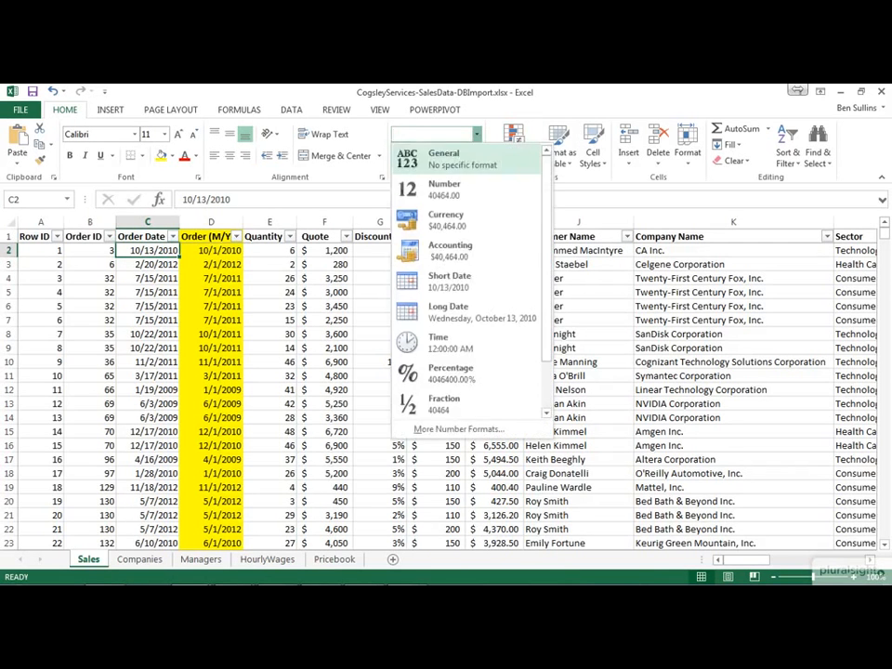
{"action": "left_click", "coordinate": [455, 159]}
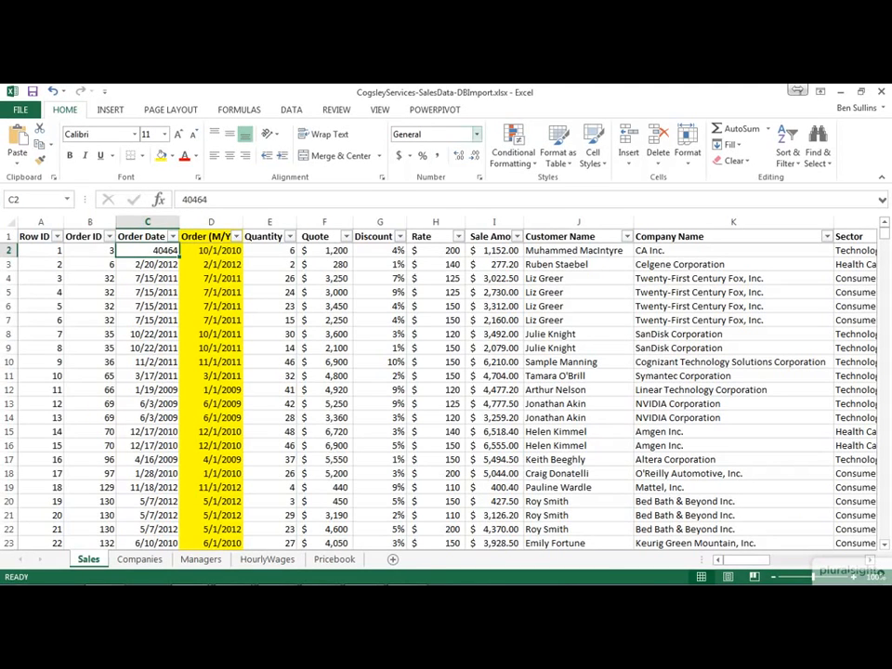
{"action": "left_click", "coordinate": [476, 134]}
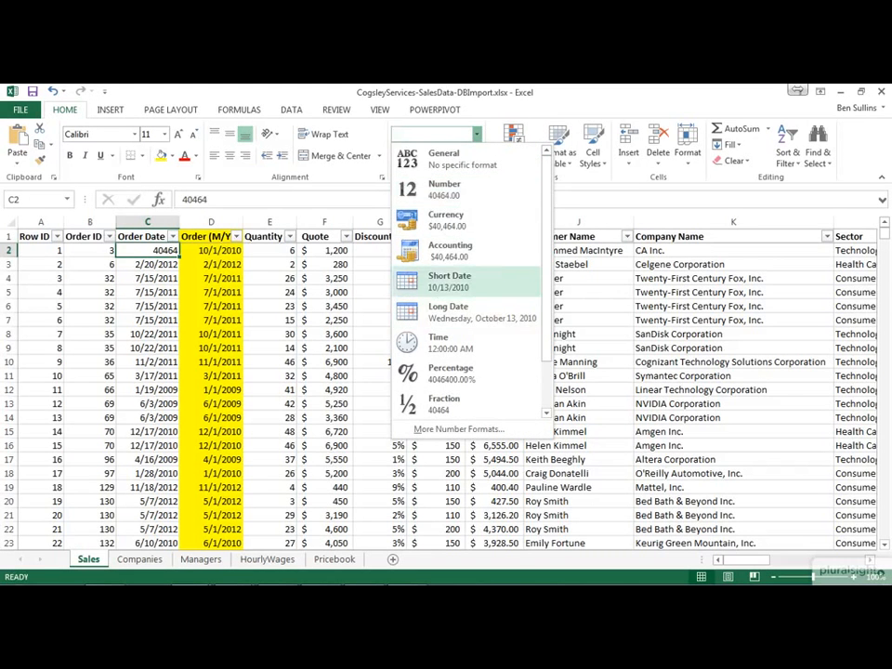
{"action": "left_click", "coordinate": [448, 280]}
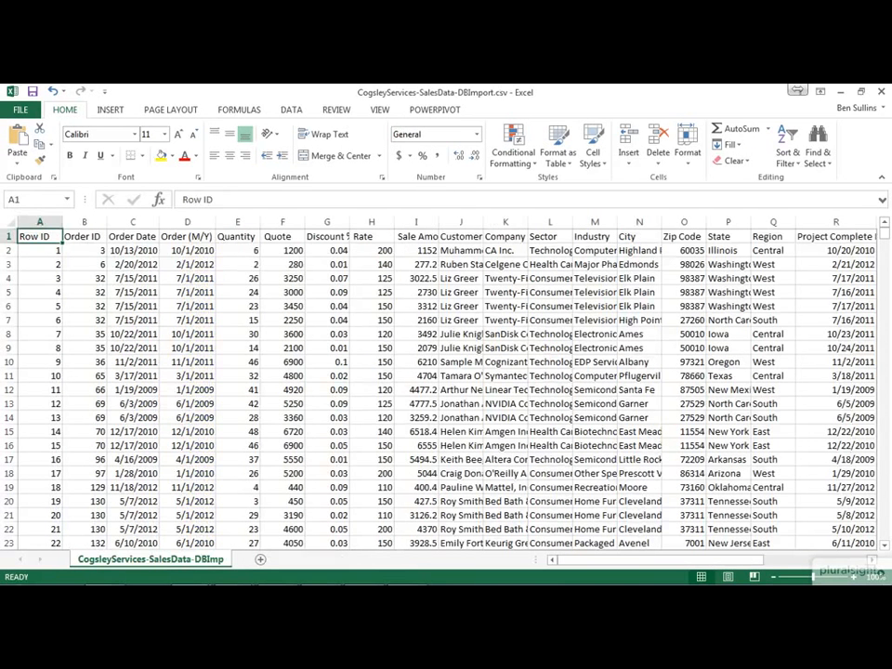
Step: Examine the dates, numbers and text in the first data row of CogsleyServices-SalesData-DBImport.csv, from Order Date through Industry
{"action": "left_click", "coordinate": [187, 249]}
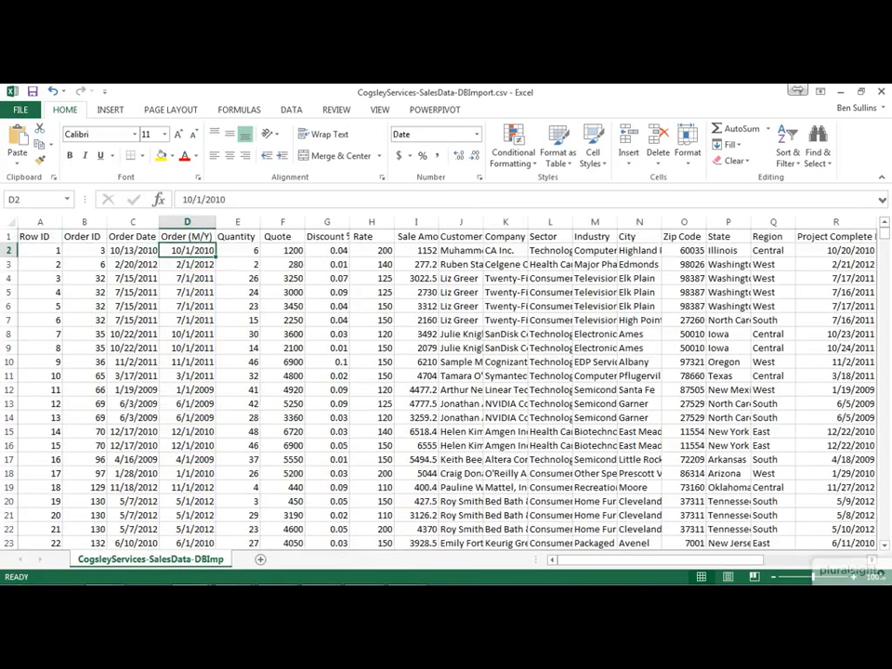
{"action": "key", "text": "Up"}
{"action": "key", "text": "Left"}
{"action": "key", "text": "Down"}
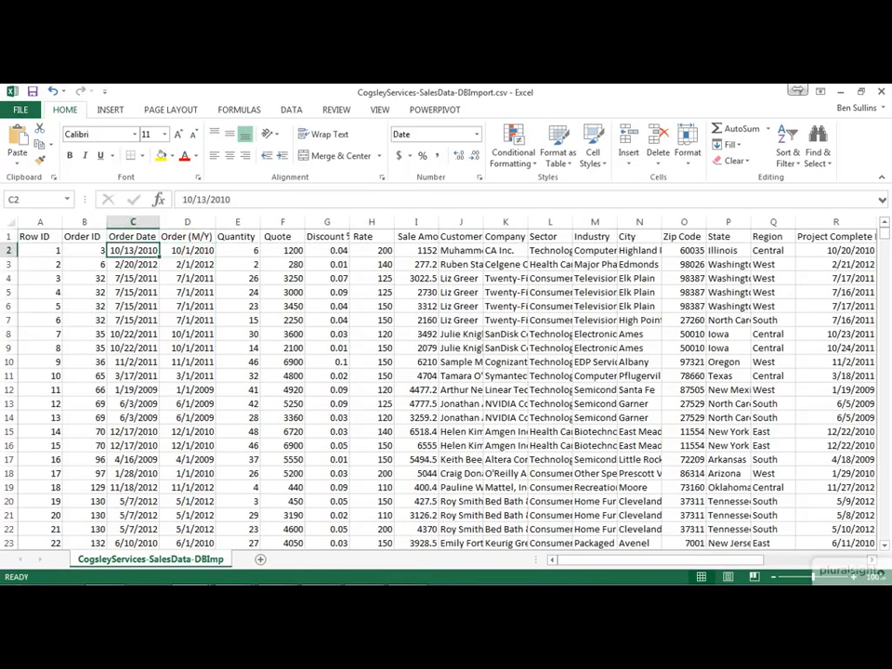
{"action": "key", "text": "Right"}
{"action": "key", "text": "Left"}
{"action": "key", "text": "Right"}
{"action": "key", "text": "Right"}
{"action": "key", "text": "Right"}
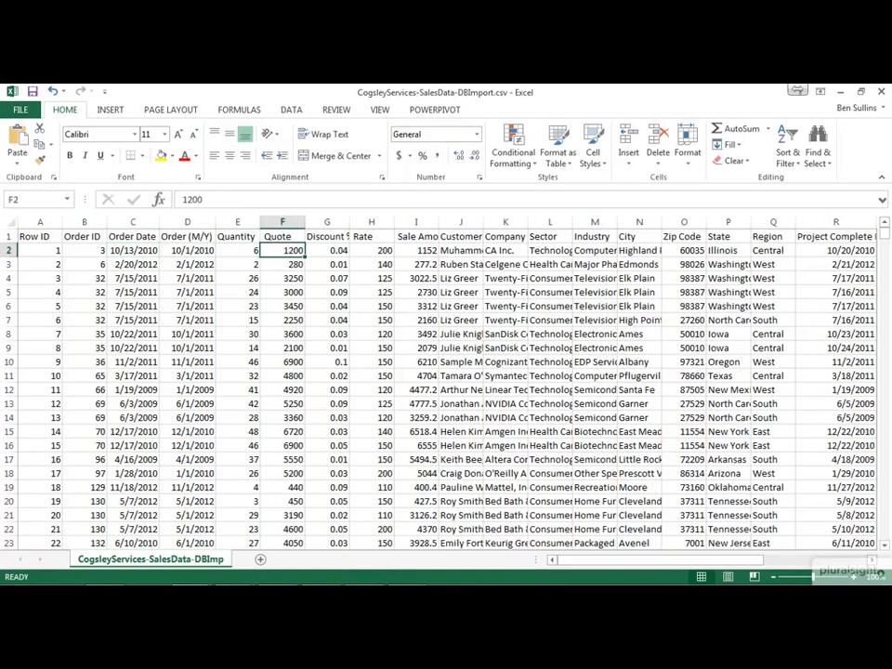
{"action": "key", "text": "Right"}
{"action": "key", "text": "Right"}
{"action": "key", "text": "Right"}
{"action": "key", "text": "Right"}
{"action": "key", "text": "Right"}
{"action": "key", "text": "Right"}
{"action": "key", "text": "Right"}
{"action": "key", "text": "Right"}
{"action": "key", "text": "Right"}
{"action": "key", "text": "Right"}
{"action": "key", "text": "Right"}
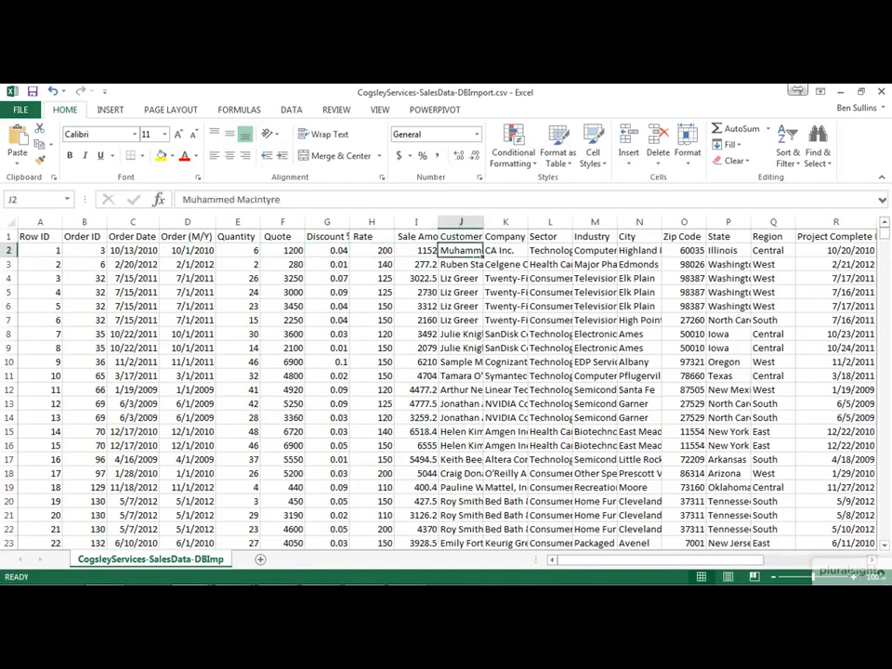
{"action": "key", "text": "Right"}
{"action": "key", "text": "Right"}
{"action": "key", "text": "Right"}
{"action": "key", "text": "Left"}
{"action": "key", "text": "Left"}
{"action": "key", "text": "Left"}
{"action": "key", "text": "Left"}
{"action": "key", "text": "Left"}
{"action": "key", "text": "Left"}
{"action": "key", "text": "Left"}
{"action": "key", "text": "Left"}
{"action": "key", "text": "Left"}
{"action": "key", "text": "Left"}
{"action": "key", "text": "Left"}
{"action": "key", "text": "Left"}
{"action": "key", "text": "Left"}
{"action": "key", "text": "Left"}
{"action": "key", "text": "Left"}
{"action": "key", "text": "Left"}
{"action": "key", "text": "Left"}
{"action": "key", "text": "Left"}
{"action": "key", "text": "Left"}
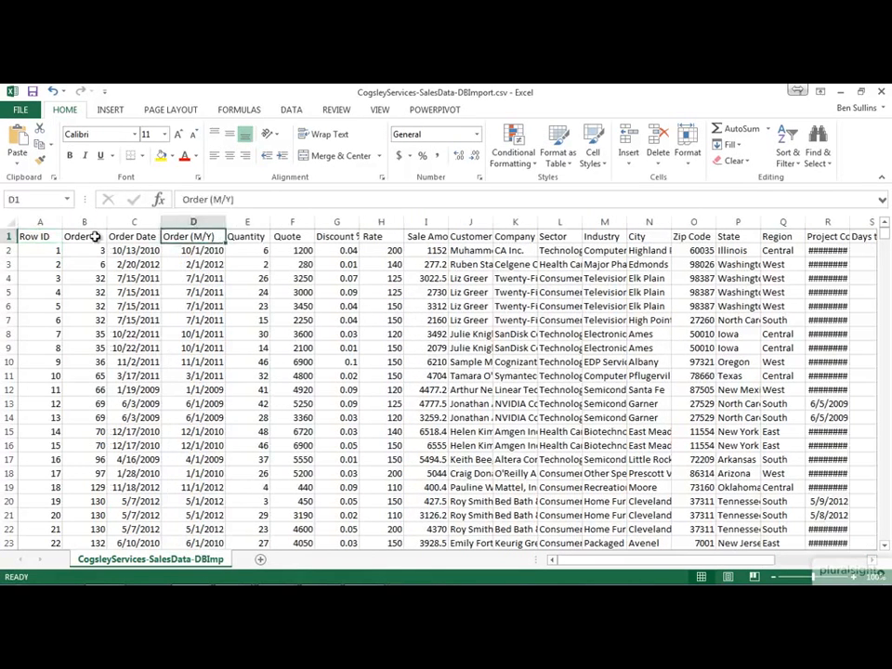
Step: Rename the header in A1 of the CSV file as RowID, without a space
{"action": "key", "text": "Left"}
{"action": "key", "text": "Left"}
{"action": "key", "text": "Left"}
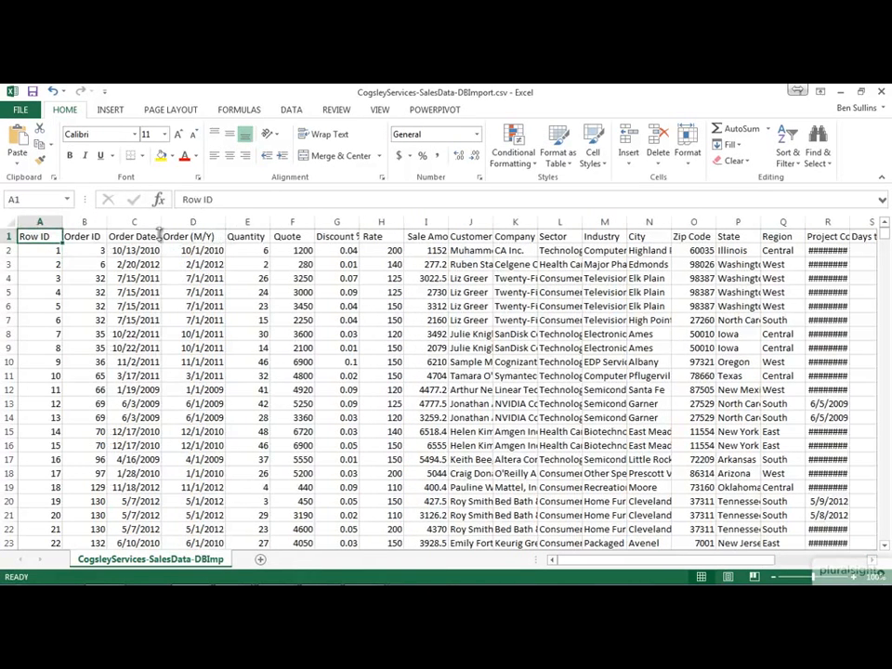
{"action": "left_click", "coordinate": [203, 199]}
{"action": "key", "text": "BackSpace"}
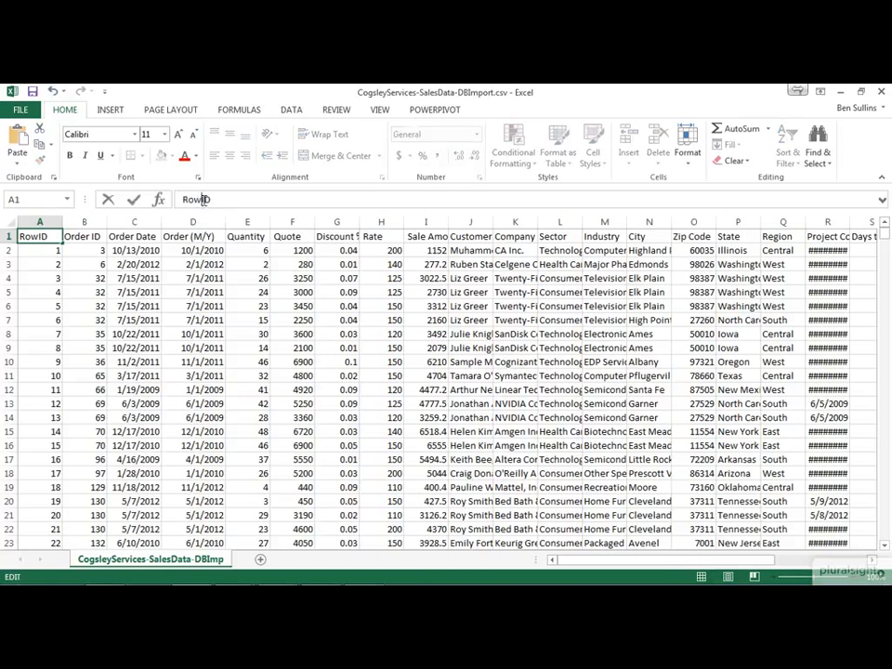
{"action": "key", "text": "Return"}
Step: Remove the space from the header in B1 so it reads OrderID
{"action": "key", "text": "Up"}
{"action": "key", "text": "Right"}
{"action": "left_click", "coordinate": [203, 199]}
{"action": "key", "text": "BackSpace"}
{"action": "key", "text": "Tab"}
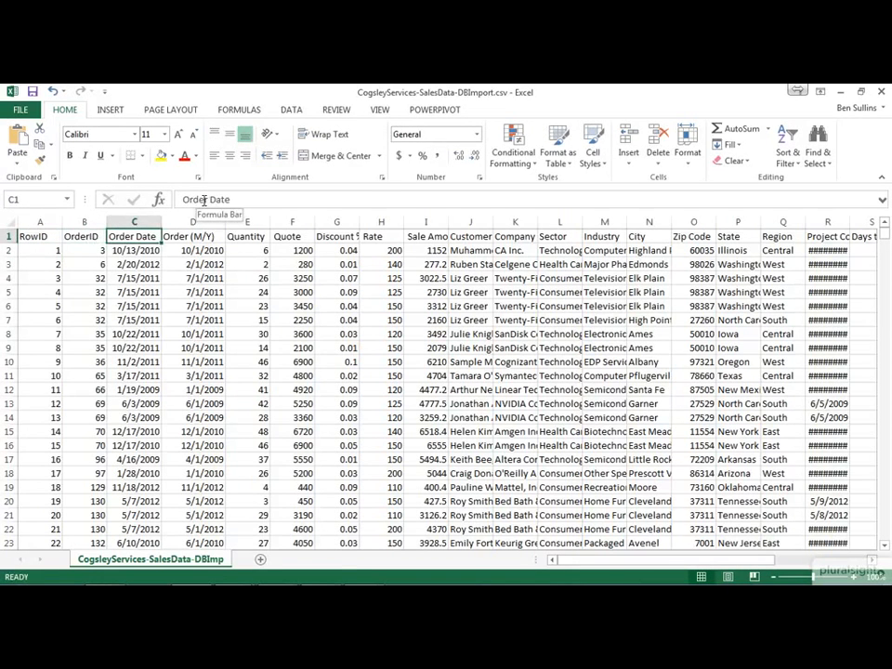
Step: Rename the header in C1 as OrderDate, without a space
{"action": "left_click", "coordinate": [209, 200]}
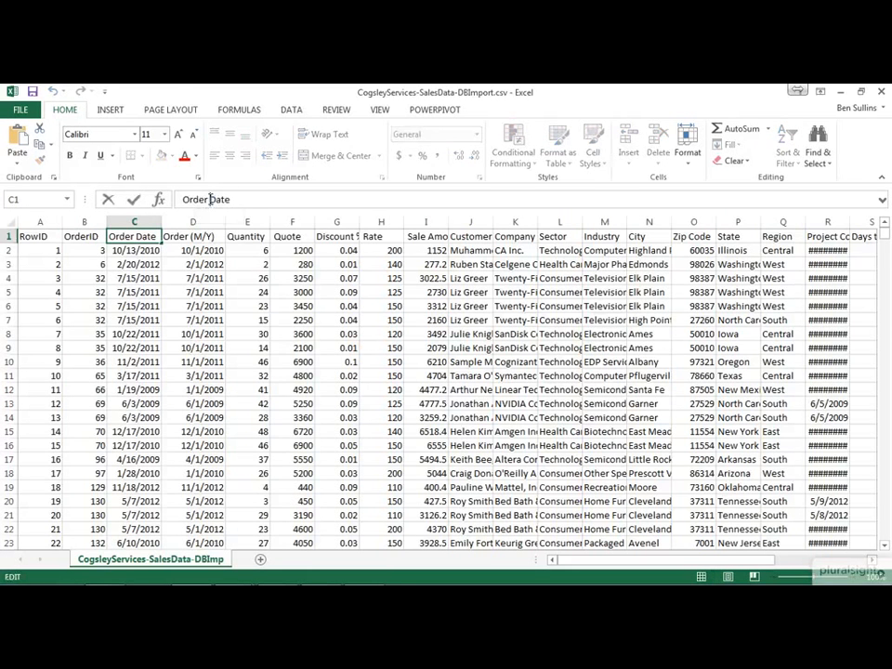
{"action": "key", "text": "BackSpace"}
{"action": "key", "text": "Return"}
Step: Rename the Order (M/Y) header in D1 as OrderMonthYear
{"action": "key", "text": "Up"}
{"action": "key", "text": "Right"}
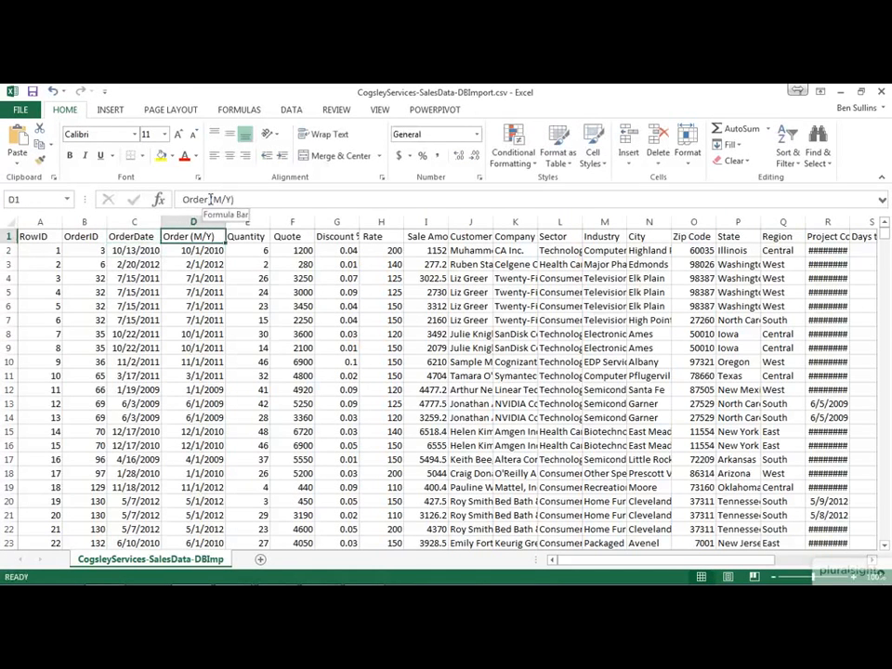
{"action": "left_click", "coordinate": [209, 200]}
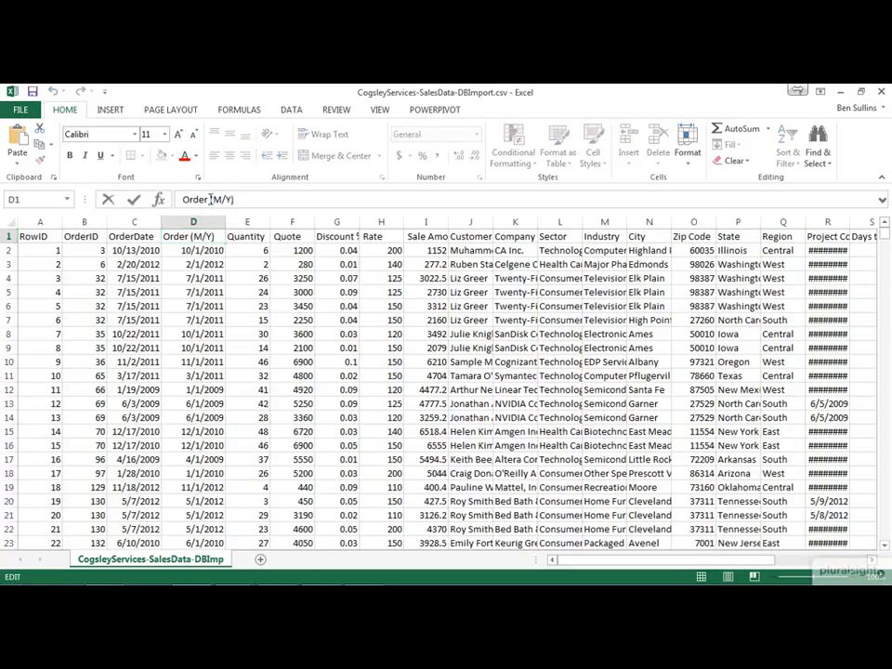
{"action": "key", "text": "BackSpace"}
{"action": "key", "text": "BackSpace"}
{"action": "key", "text": "BackSpace"}
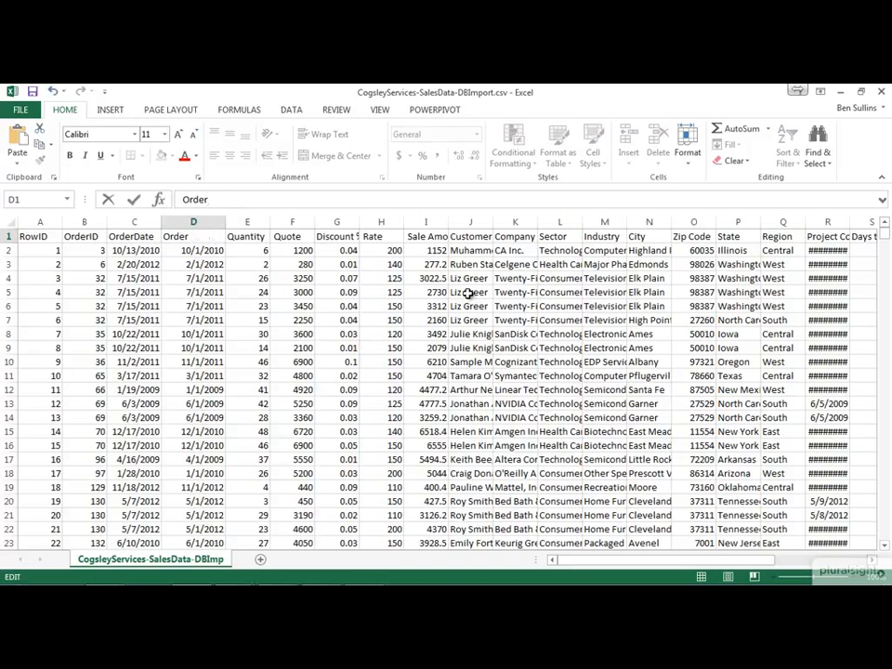
{"action": "type", "text": "MonthYear"}
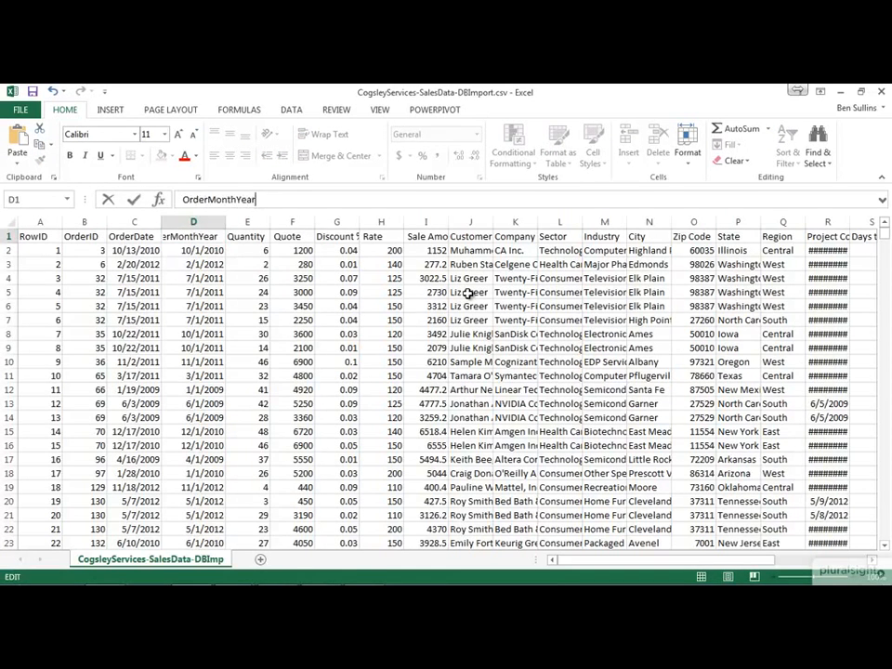
{"action": "key", "text": "Return"}
Step: Remove the extra space around the Quote header in F1
{"action": "key", "text": "Right"}
{"action": "key", "text": "Up"}
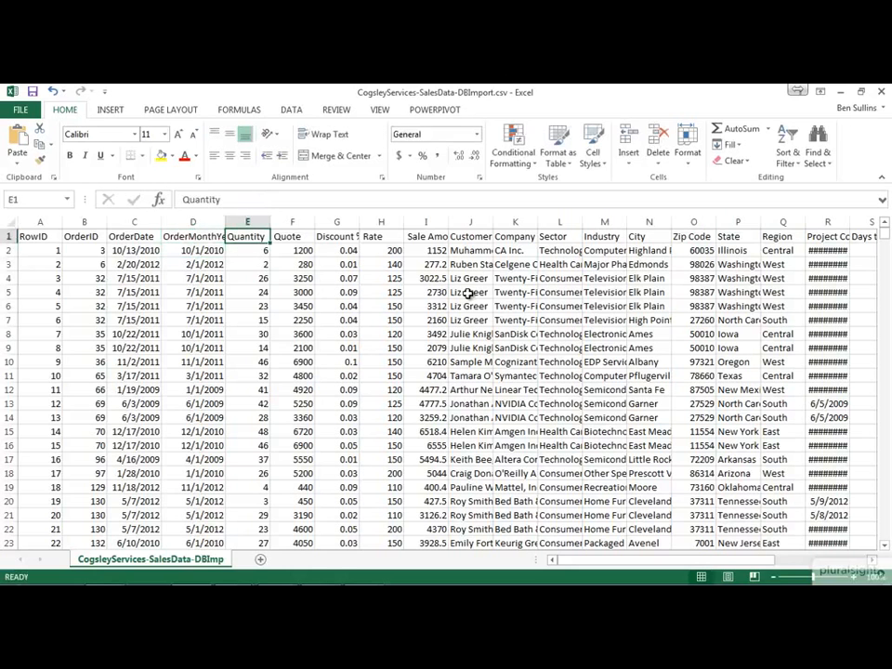
{"action": "key", "text": "Right"}
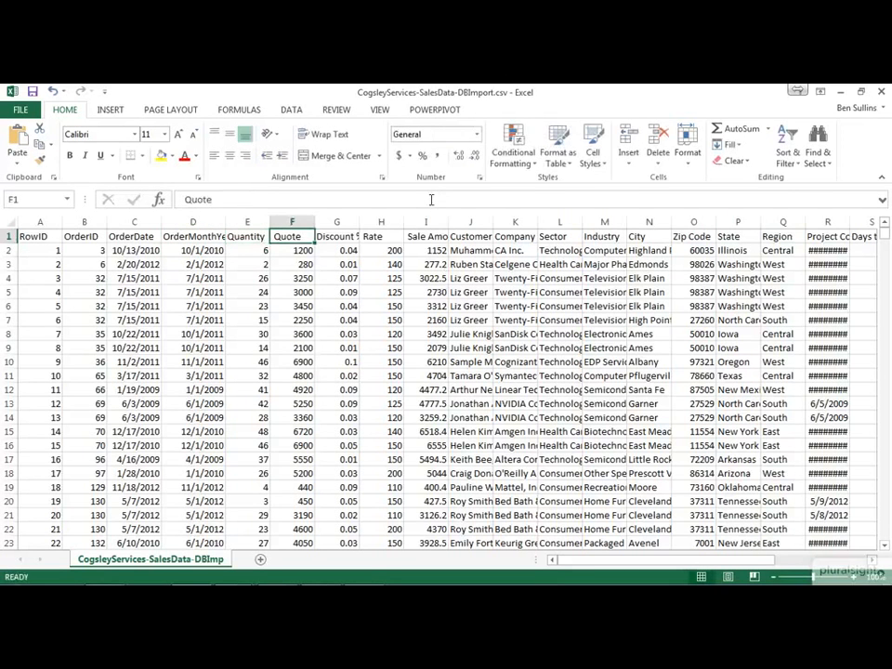
{"action": "left_click", "coordinate": [431, 199]}
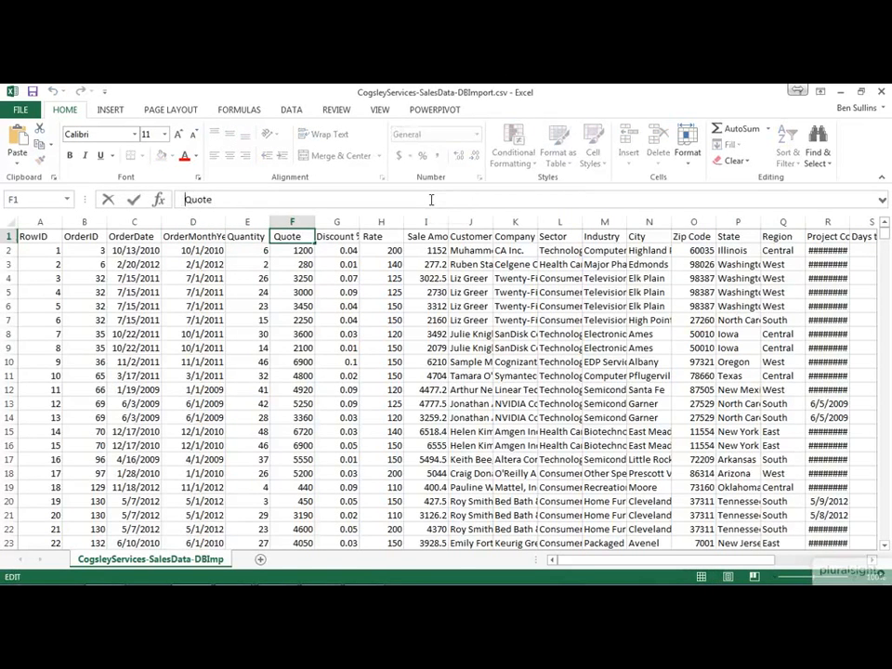
{"action": "key", "text": "BackSpace"}
{"action": "key", "text": "End"}
{"action": "key", "text": "ctrl+Return"}
Step: Rename the header in G1 as Discount, without the percent sign or spaces
{"action": "key", "text": "Right"}
{"action": "left_click", "coordinate": [431, 199]}
{"action": "key", "text": "BackSpace"}
{"action": "key", "text": "BackSpace"}
{"action": "key", "text": "Home"}
{"action": "key", "text": "ctrl+Return"}
Step: Remove the extra space around the Rate header in H1
{"action": "key", "text": "Right"}
{"action": "left_click", "coordinate": [431, 199]}
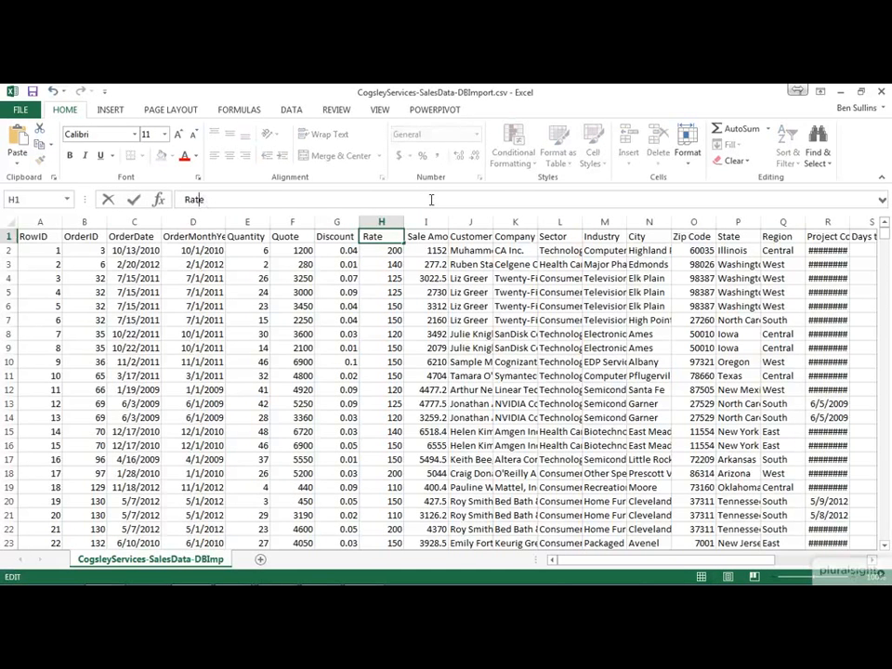
{"action": "key", "text": "ctrl+Return"}
Step: Rename the header in I1 as SaleAmount, without any spaces
{"action": "key", "text": "Right"}
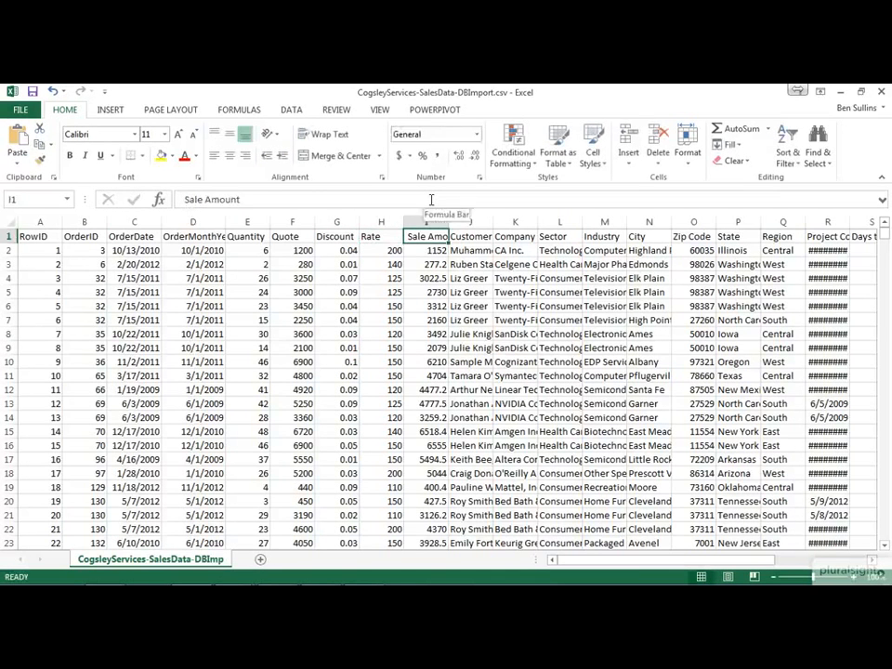
{"action": "left_click", "coordinate": [431, 199]}
{"action": "key", "text": "ctrl+Left"}
{"action": "key", "text": "BackSpace"}
{"action": "key", "text": "Home"}
{"action": "key", "text": "ctrl+Return"}
Step: Rename the header in J1 as CustomerName, without a space
{"action": "key", "text": "Right"}
{"action": "left_click", "coordinate": [431, 198]}
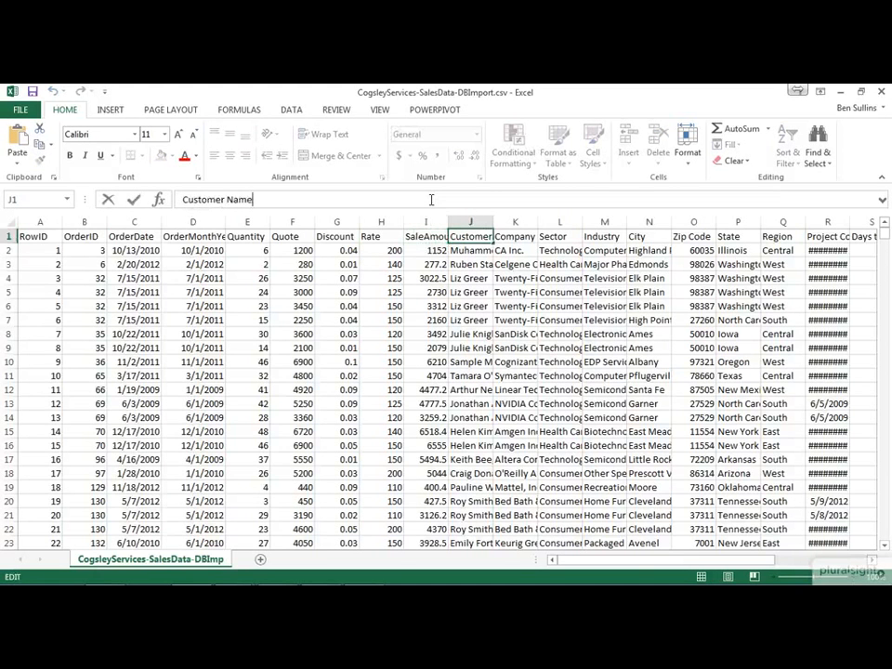
{"action": "key", "text": "ctrl+Left"}
{"action": "key", "text": "BackSpace"}
{"action": "key", "text": "Home"}
{"action": "key", "text": "ctrl+Return"}
Step: Remove the space between the words of the company header in K1
{"action": "key", "text": "Right"}
{"action": "left_click", "coordinate": [431, 199]}
{"action": "key", "text": "ctrl+Left"}
{"action": "key", "text": "BackSpace"}
{"action": "key", "text": "Home"}
{"action": "key", "text": "ctrl+Return"}
Step: Rename the header in O1 as ZipCode, without a space
{"action": "key", "text": "Right"}
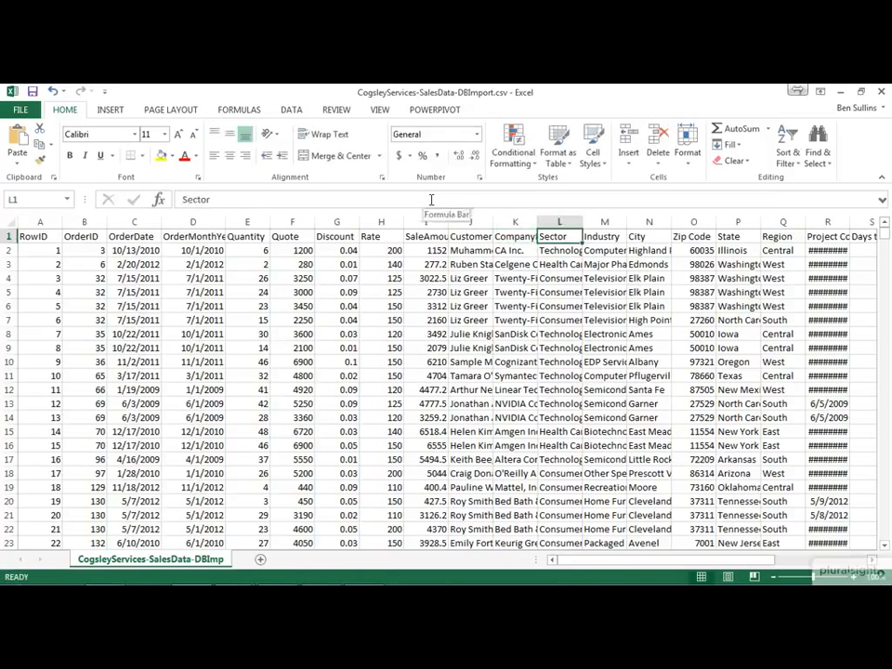
{"action": "key", "text": "Right"}
{"action": "key", "text": "Right"}
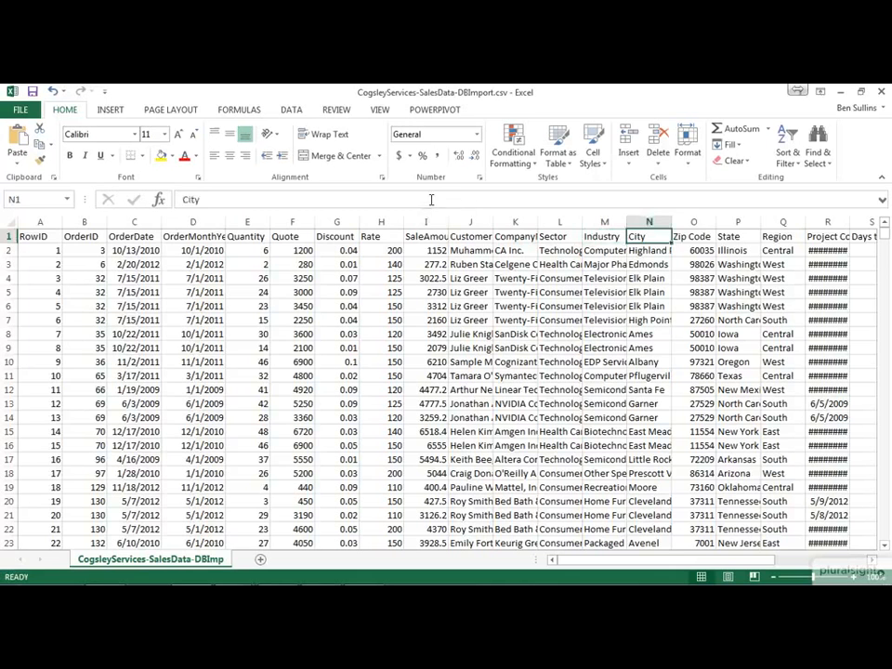
{"action": "key", "text": "Right"}
{"action": "left_click", "coordinate": [431, 200]}
{"action": "key", "text": "ctrl+Left"}
{"action": "key", "text": "BackSpace"}
Step: Rename the project completion header in R1 as ProjectCompleteDate, without any spaces
{"action": "key", "text": "Tab"}
{"action": "key", "text": "Tab"}
{"action": "key", "text": "Tab"}
{"action": "left_click", "coordinate": [430, 199]}
{"action": "key", "text": "ctrl+Left"}
{"action": "key", "text": "BackSpace"}
{"action": "key", "text": "ctrl+Right"}
{"action": "key", "text": "Left"}
{"action": "key", "text": "Left"}
{"action": "key", "text": "Left"}
{"action": "key", "text": "Left"}
{"action": "key", "text": "Left"}
{"action": "key", "text": "Left"}
{"action": "key", "text": "Left"}
{"action": "key", "text": "Left"}
{"action": "key", "text": "Left"}
{"action": "left_click", "coordinate": [431, 199]}
{"action": "key", "text": "ctrl+Left"}
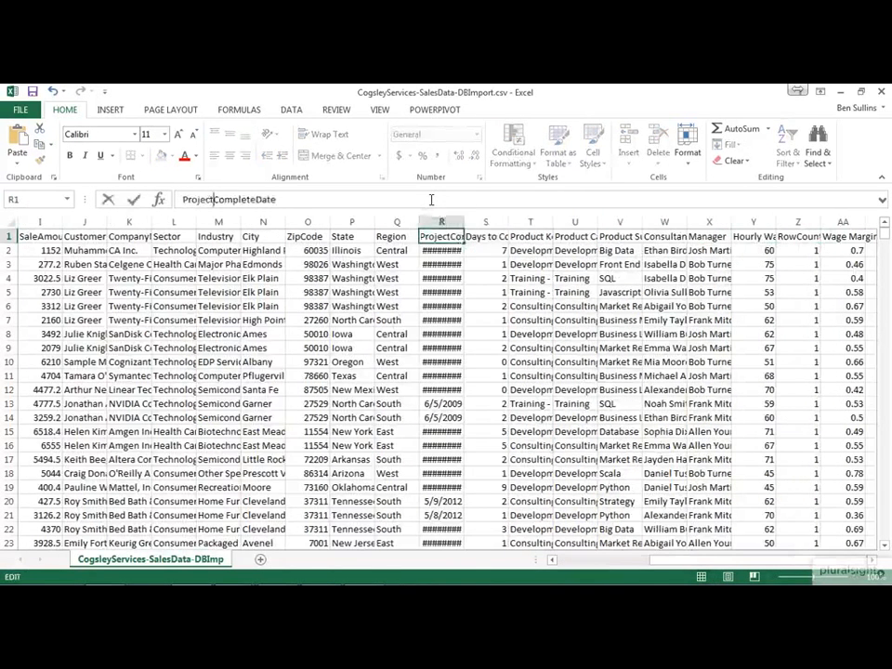
{"action": "key", "text": "BackSpace"}
Step: Rename the header in S1 as DaysToComplete, with a capital T in To and no spaces
{"action": "key", "text": "Tab"}
{"action": "left_click", "coordinate": [431, 199]}
{"action": "key", "text": "ctrl+Left"}
{"action": "key", "text": "BackSpace"}
{"action": "key", "text": "BackSpace"}
{"action": "key", "text": "BackSpace"}
{"action": "key", "text": "BackSpace"}
{"action": "type", "text": "To"}
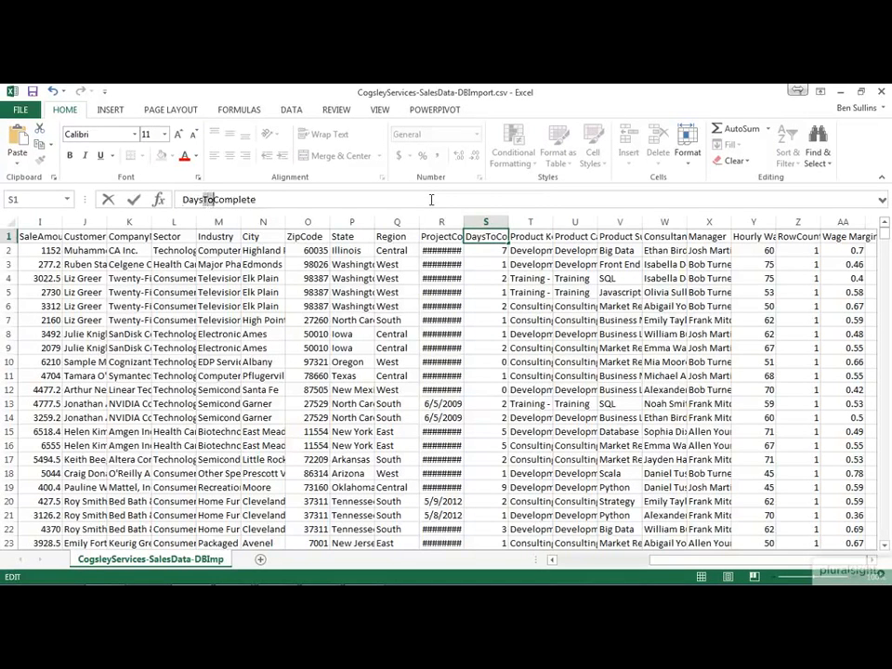
Step: Remove the spaces from the two product headers in T1 and U1
{"action": "key", "text": "Tab"}
{"action": "left_click", "coordinate": [431, 199]}
{"action": "key", "text": "ctrl+Left"}
{"action": "key", "text": "BackSpace"}
{"action": "key", "text": "Tab"}
{"action": "left_click", "coordinate": [431, 200]}
{"action": "key", "text": "ctrl+Left"}
{"action": "key", "text": "BackSpace"}
Step: Remove the space from the Product SubCategory header in V1 so it reads ProductSubCategory
{"action": "key", "text": "Tab"}
{"action": "left_click", "coordinate": [431, 199]}
{"action": "key", "text": "ctrl+Left"}
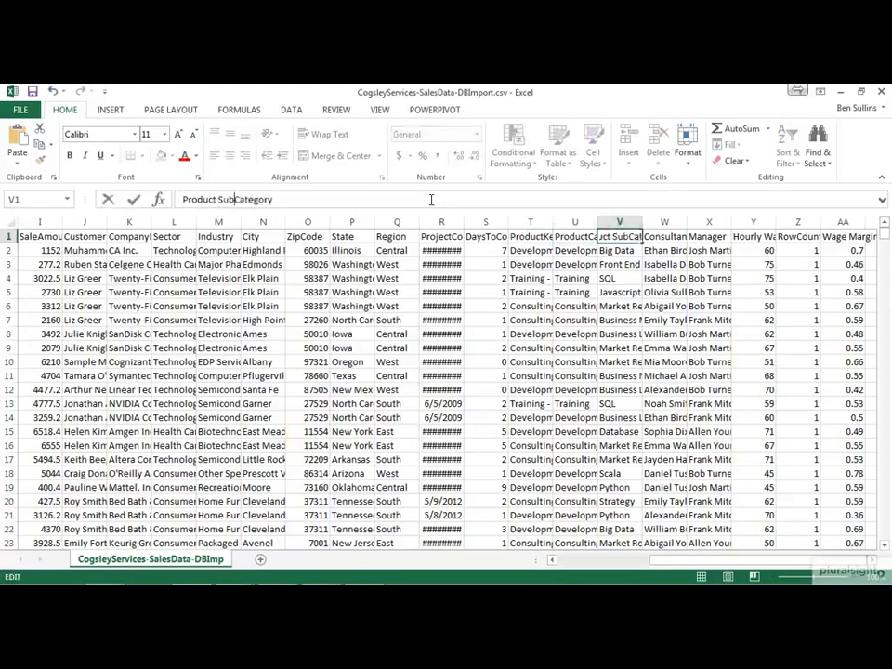
{"action": "key", "text": "BackSpace"}
{"action": "key", "text": "ctrl+Left"}
Step: Remove the space from the hourly wage header in Y1
{"action": "key", "text": "BackSpace"}
{"action": "key", "text": "Tab"}
Step: Rename the Wage Margin header in AA1 as WageMargin, without a space
{"action": "key", "text": "Tab"}
{"action": "key", "text": "Tab"}
{"action": "left_click", "coordinate": [431, 200]}
{"action": "key", "text": "ctrl+Left"}
{"action": "key", "text": "BackSpace"}
{"action": "key", "text": "Tab"}
{"action": "key", "text": "Tab"}
{"action": "left_click", "coordinate": [431, 200]}
{"action": "key", "text": "ctrl+Left"}
{"action": "key", "text": "BackSpace"}
{"action": "key", "text": "Tab"}
Step: Save CogsleyServices-SalesData-DBImport.csv in its comma-delimited format and close it without saving again
{"action": "key", "text": "Left"}
{"action": "key", "text": "ctrl+Home"}
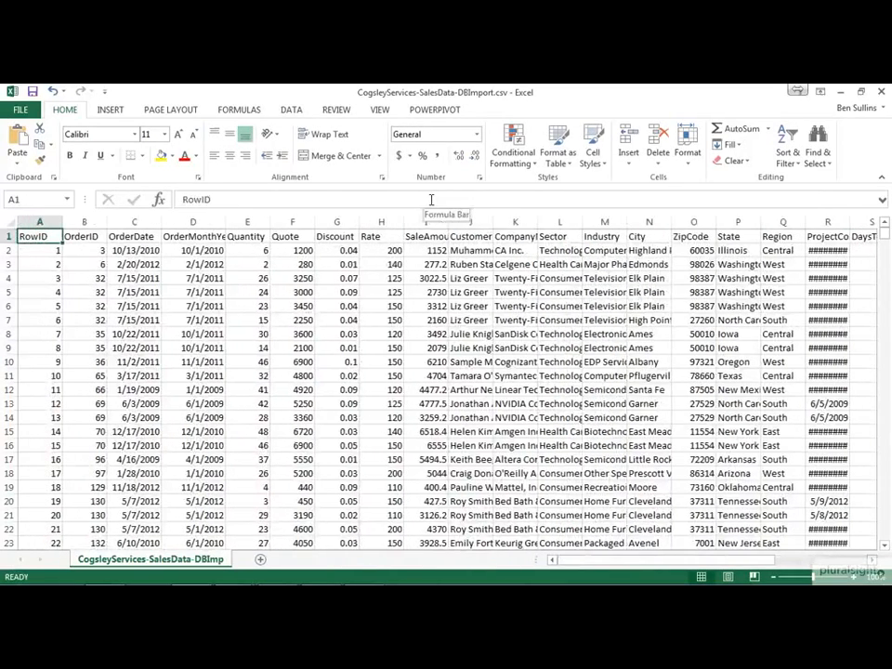
{"action": "key", "text": "ctrl+s"}
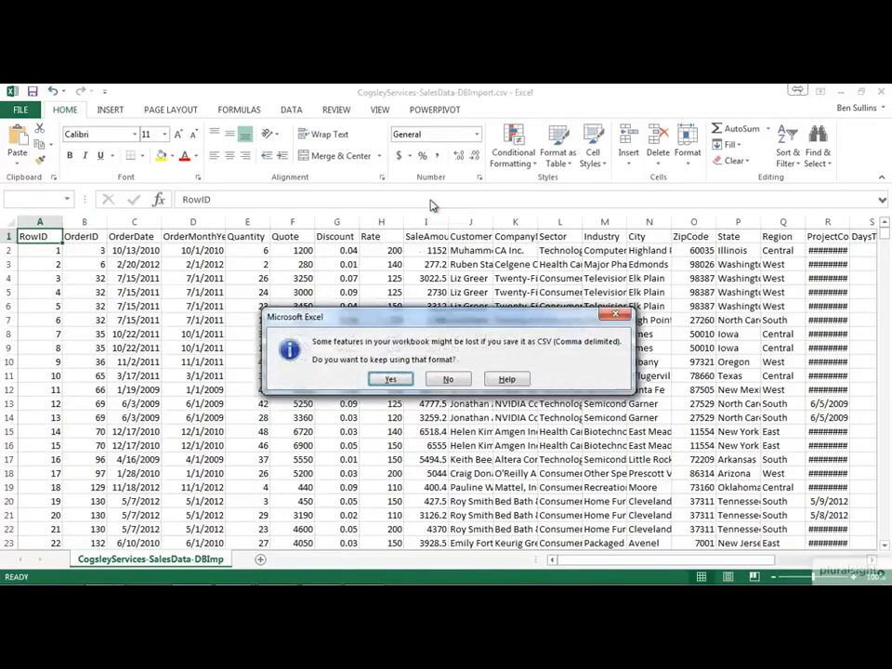
{"action": "left_click", "coordinate": [392, 379]}
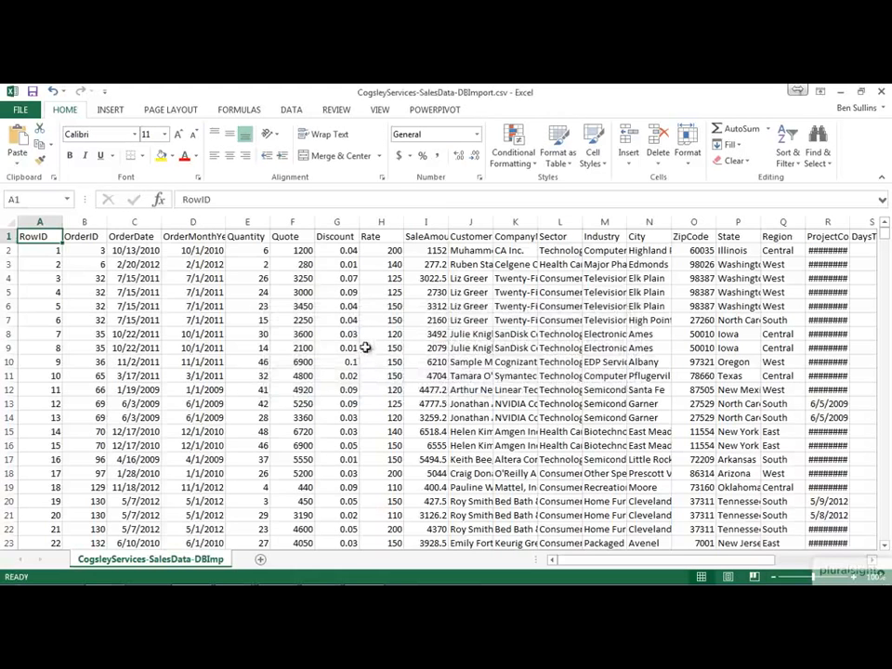
{"action": "left_click", "coordinate": [879, 91]}
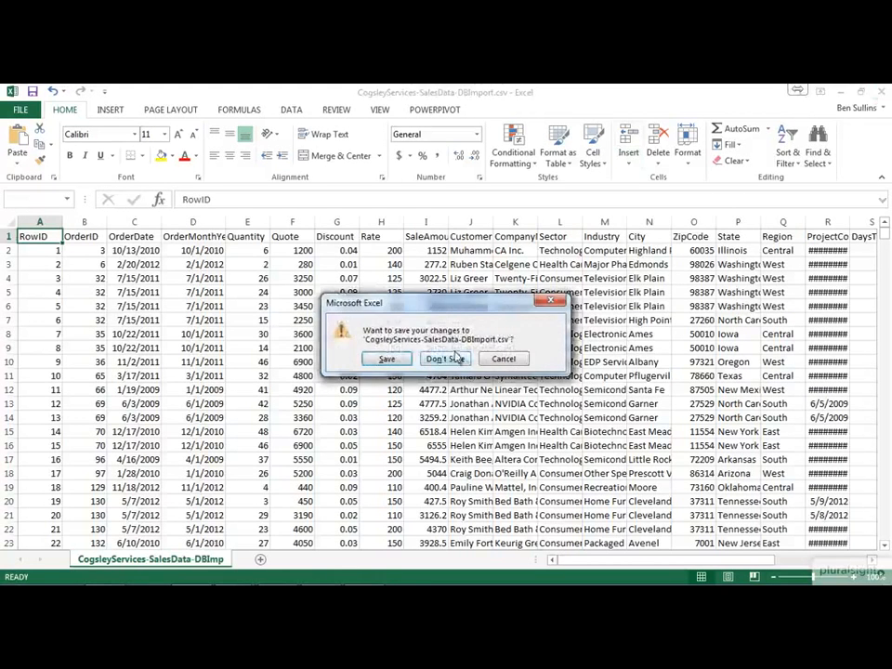
{"action": "left_click", "coordinate": [446, 359]}
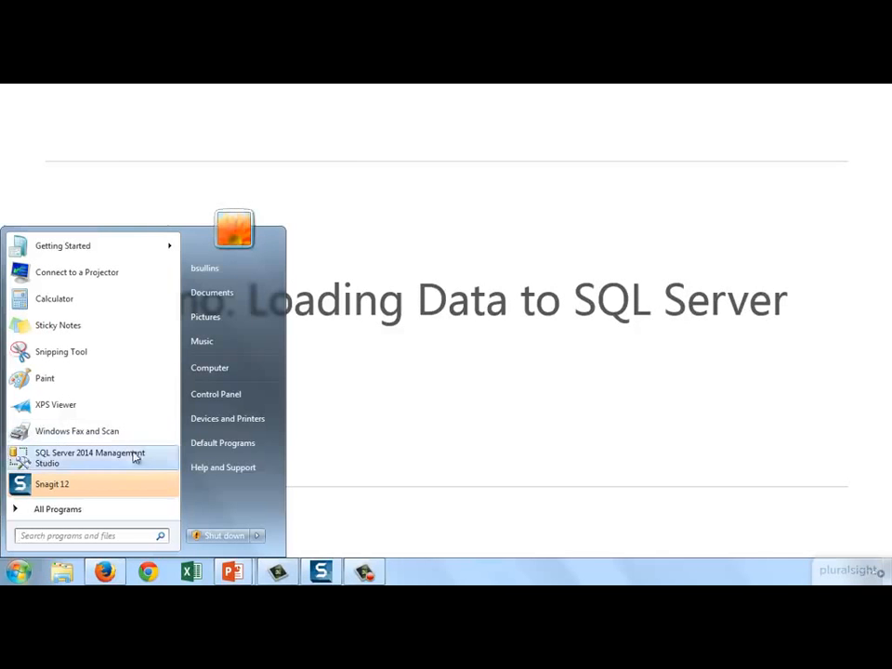
Step: Launch SQL Server 2014 Management Studio and connect to the local SQLEXPRESS database engine with Windows Authentication
{"action": "left_click", "coordinate": [103, 510]}
{"action": "left_click", "coordinate": [115, 452]}
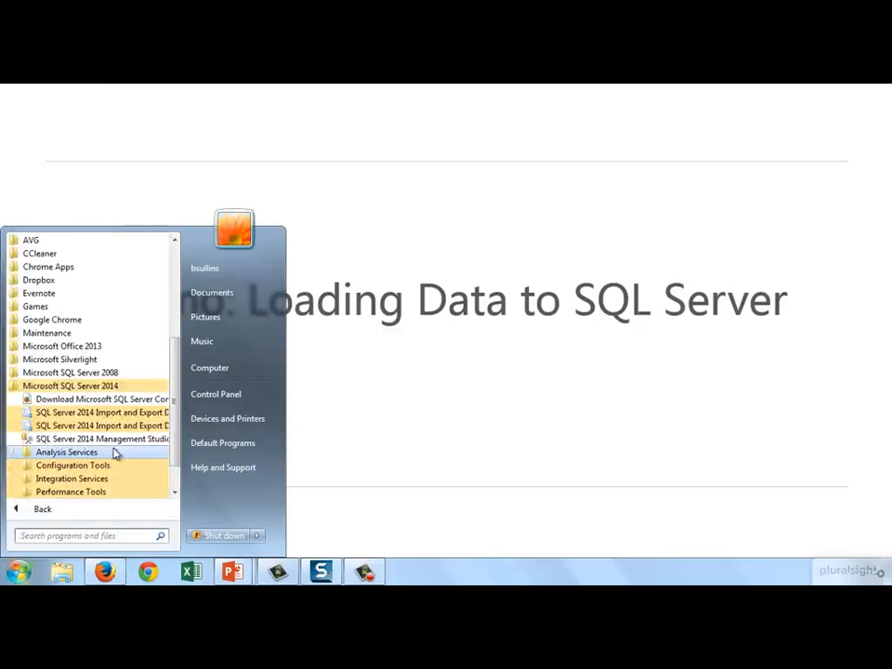
{"action": "left_click", "coordinate": [99, 438]}
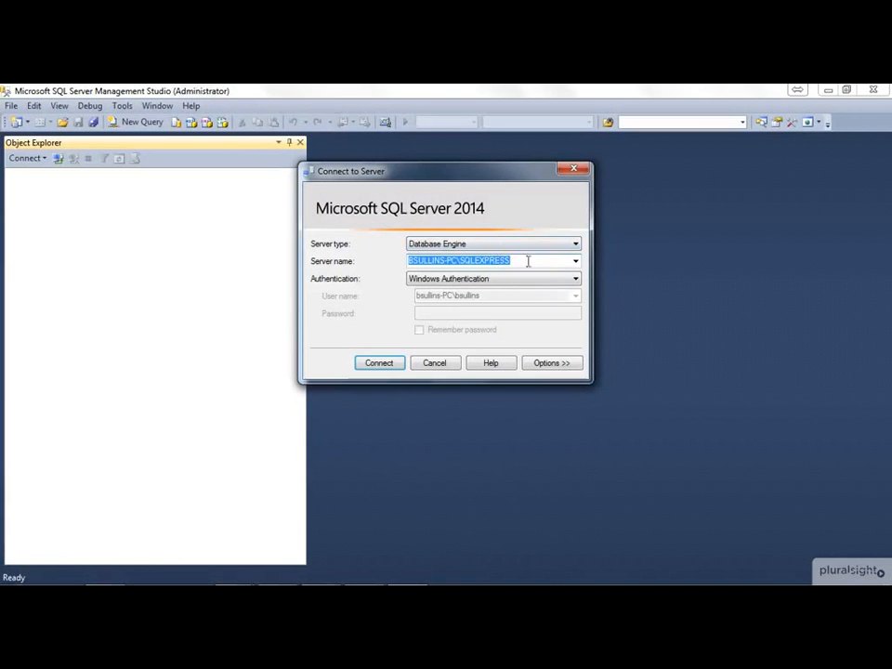
{"action": "left_click", "coordinate": [379, 363]}
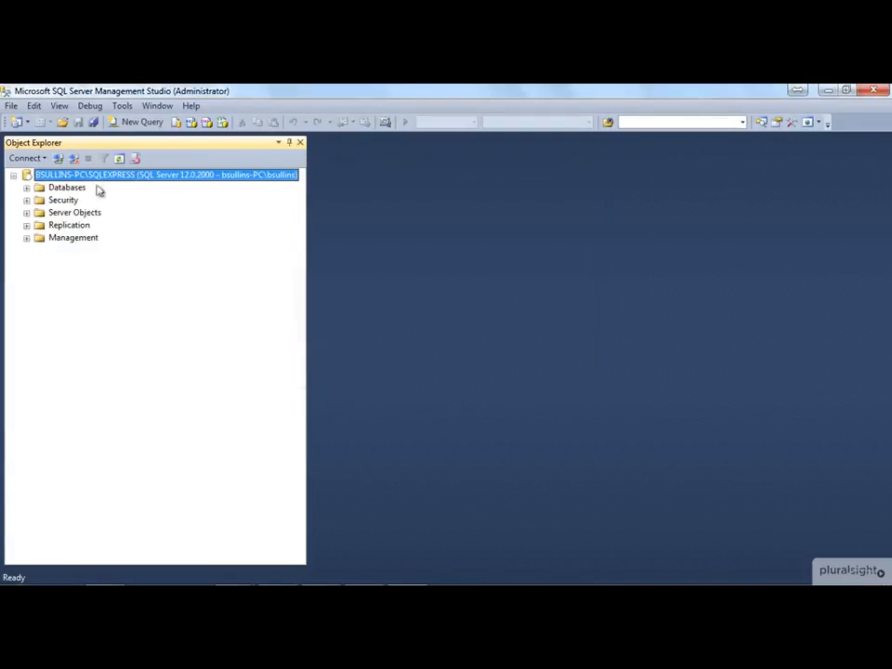
Step: Delete the existing CogsleyServicesDB database from the server
{"action": "left_click", "coordinate": [26, 188]}
{"action": "left_click", "coordinate": [66, 189]}
{"action": "left_click", "coordinate": [97, 212]}
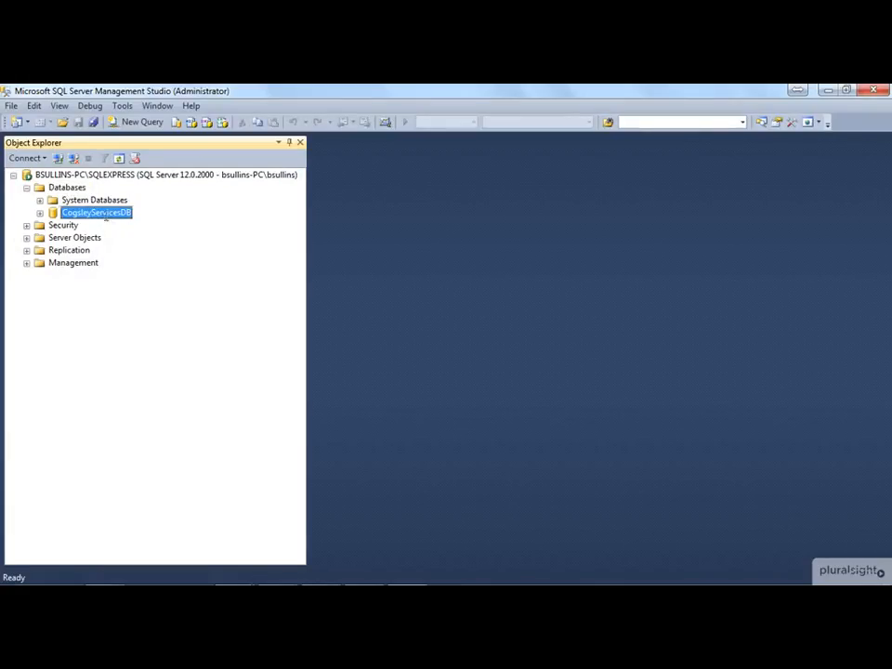
{"action": "right_click", "coordinate": [112, 213]}
{"action": "left_click", "coordinate": [187, 378]}
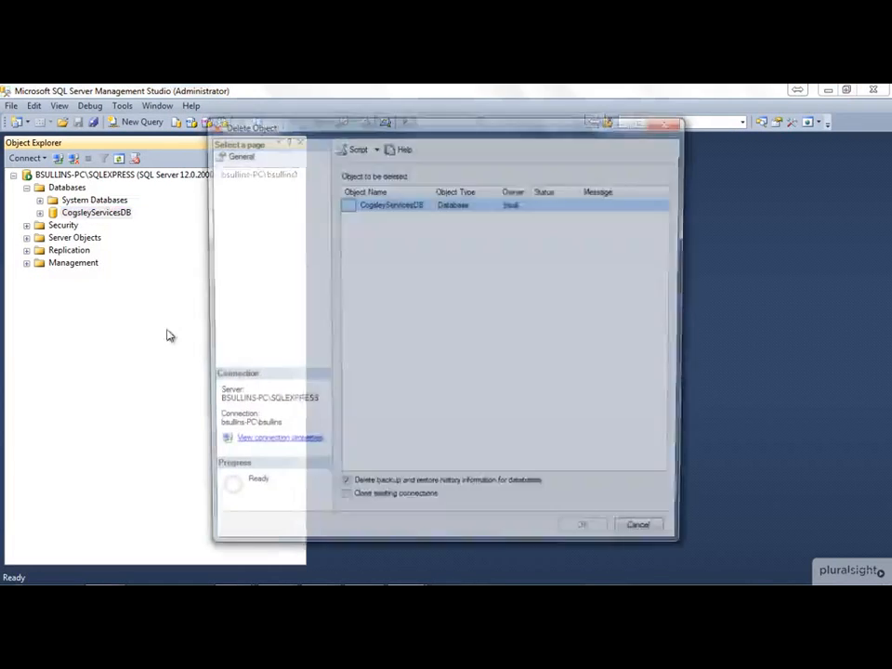
{"action": "left_click", "coordinate": [586, 537]}
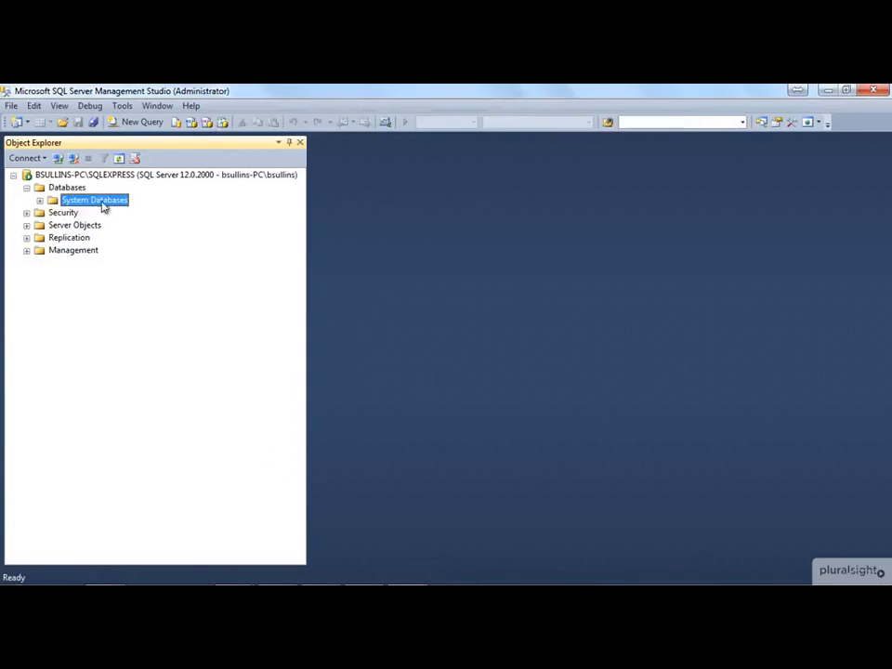
Step: Create a new database named CogsleyServicesDB with the default owner and file settings
{"action": "left_click", "coordinate": [78, 190]}
{"action": "right_click", "coordinate": [79, 188]}
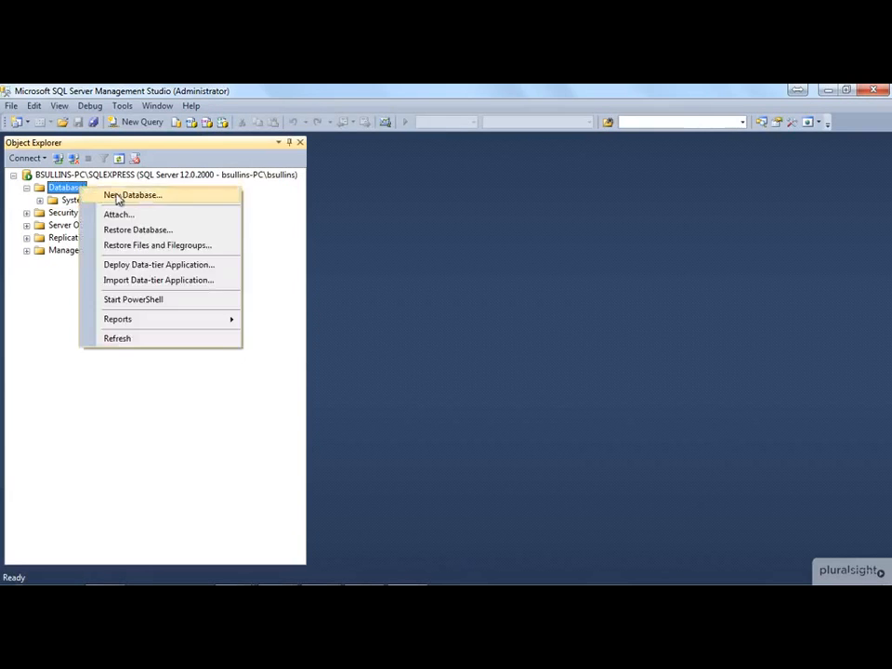
{"action": "left_click", "coordinate": [118, 196]}
{"action": "type", "text": "CogsleyServicesDB"}
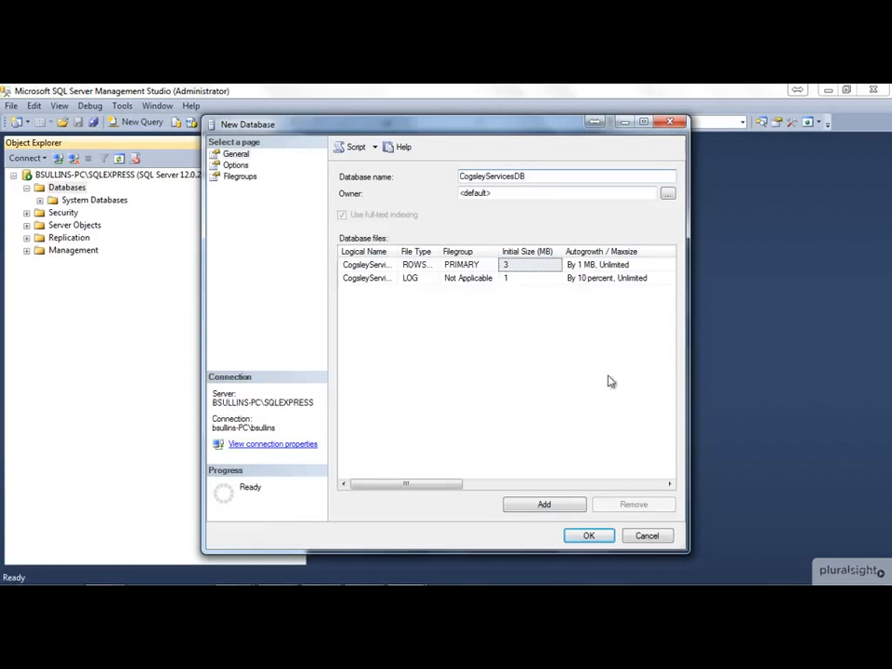
{"action": "left_click", "coordinate": [588, 536]}
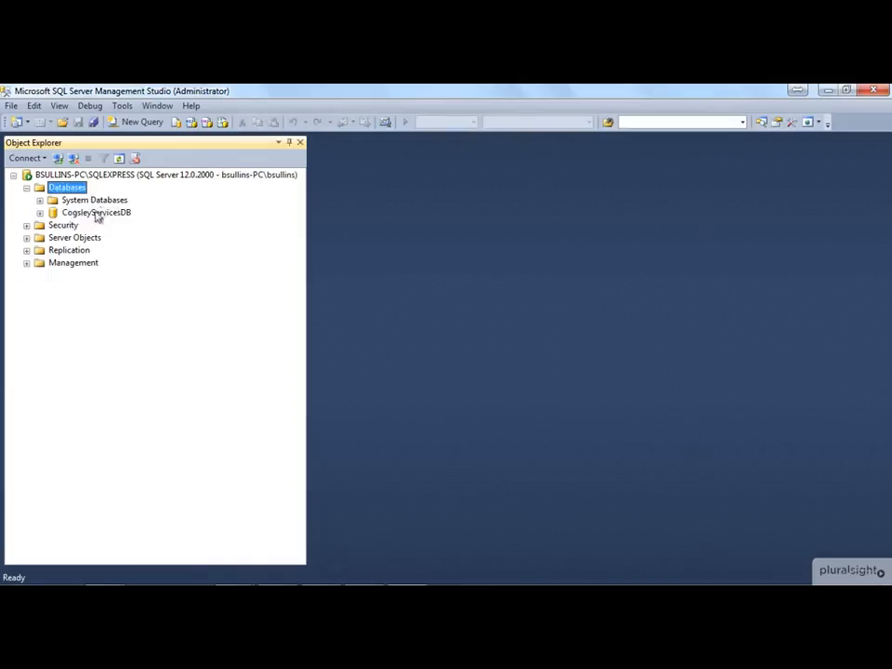
Step: Examine the Tables and Stored Procedures folders of the new CogsleyServicesDB database
{"action": "left_click", "coordinate": [97, 213]}
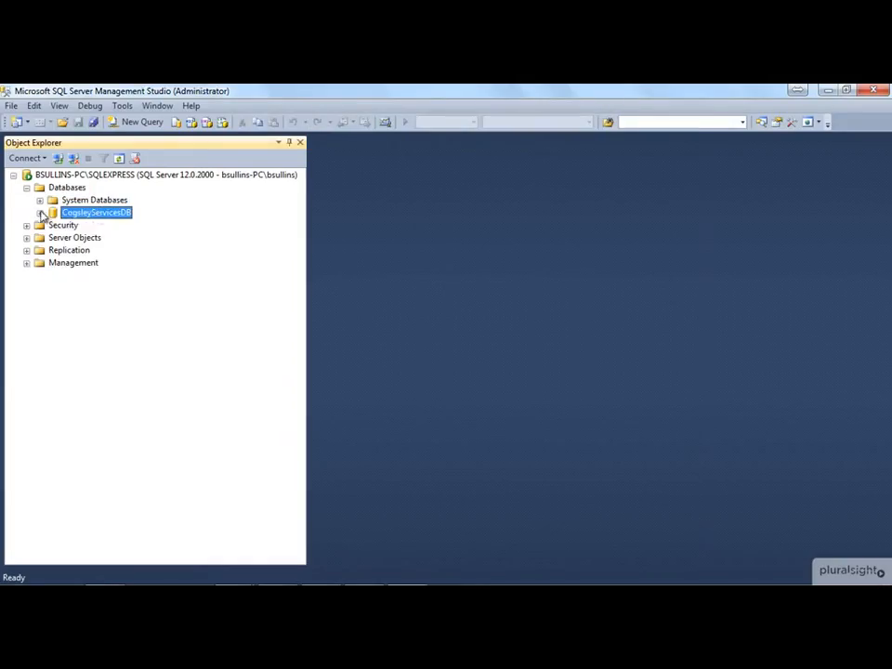
{"action": "left_click", "coordinate": [40, 213]}
{"action": "left_click", "coordinate": [53, 238]}
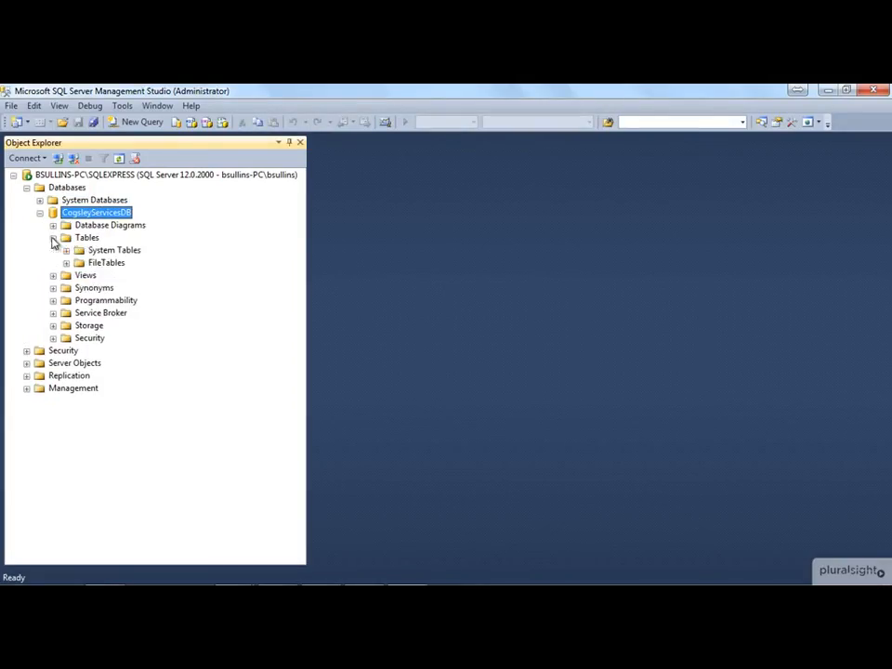
{"action": "left_click", "coordinate": [53, 300]}
{"action": "left_click", "coordinate": [66, 313]}
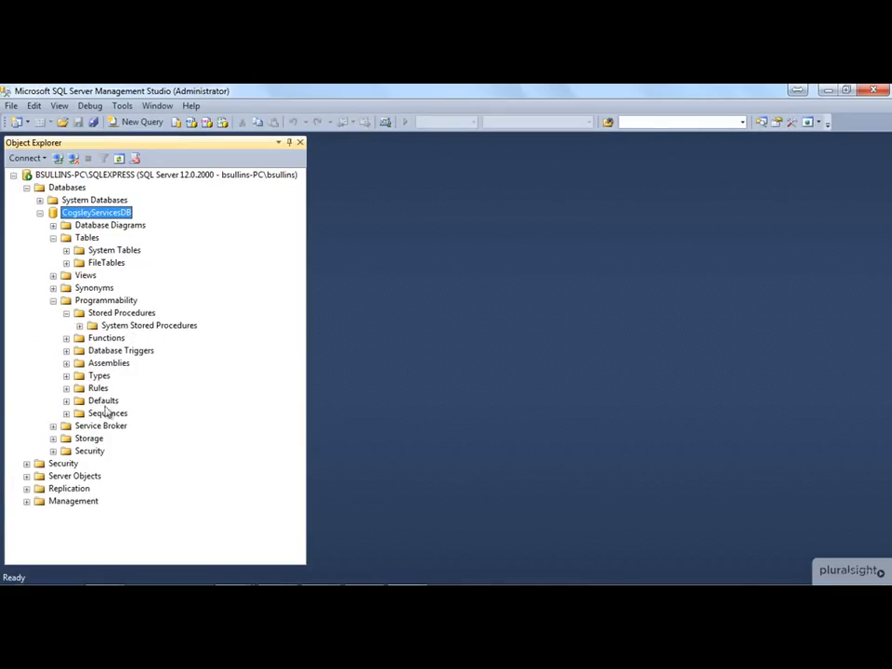
{"action": "left_click", "coordinate": [53, 300]}
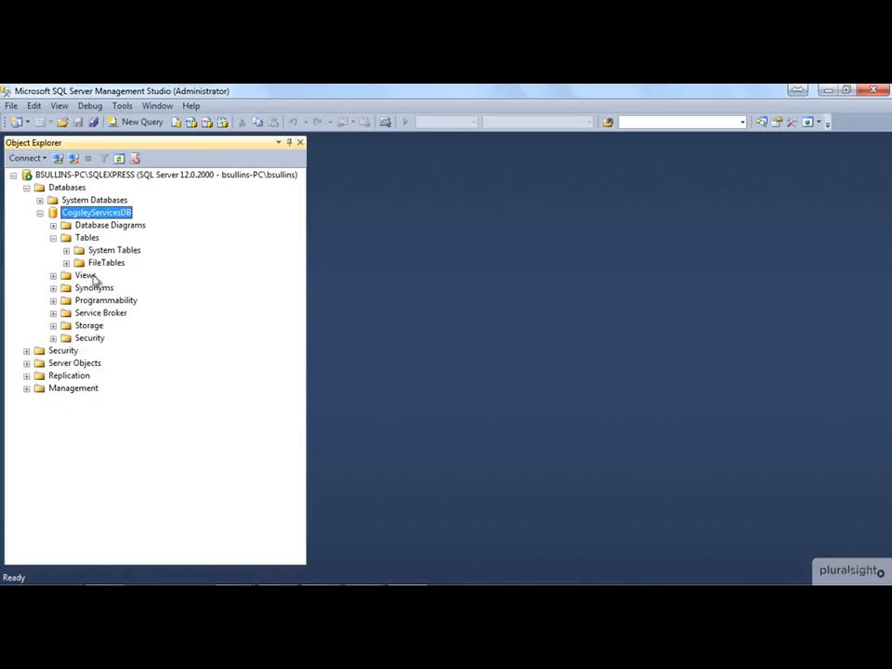
{"action": "left_click", "coordinate": [52, 237]}
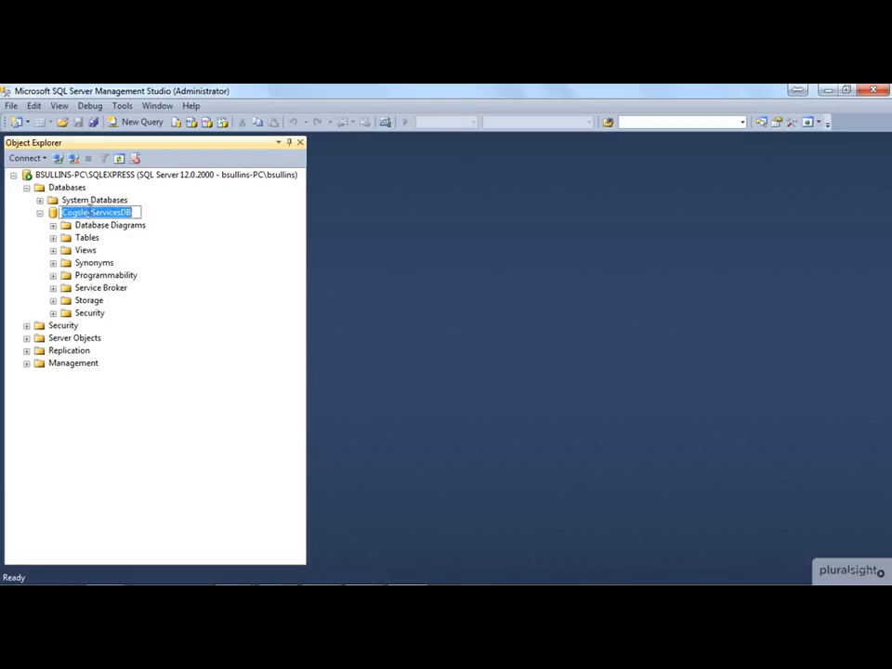
Step: Start the Import Data wizard for the CogsleyServicesDB database and choose Flat File Source as the data source
{"action": "right_click", "coordinate": [101, 213]}
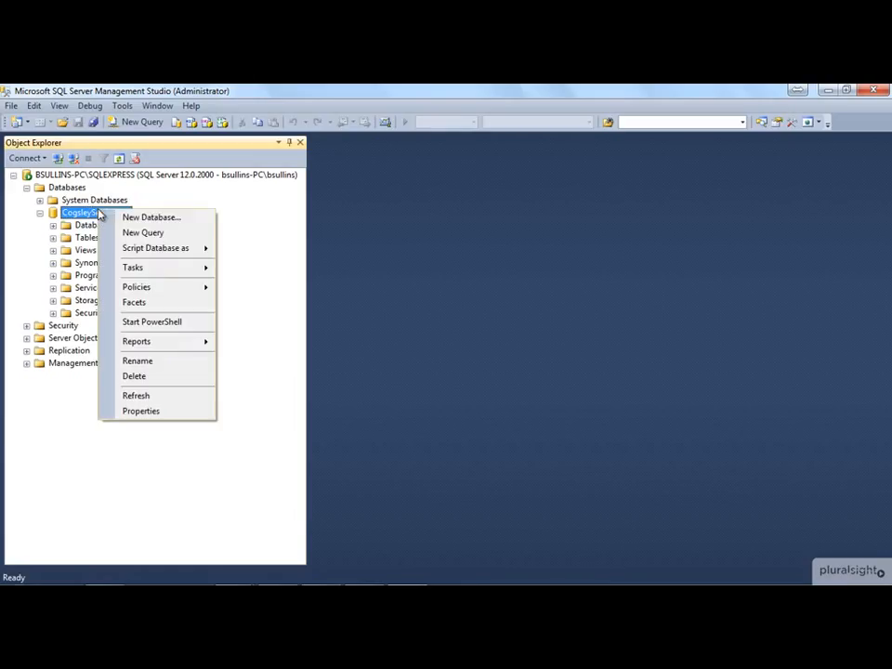
{"action": "mouse_move", "coordinate": [183, 273]}
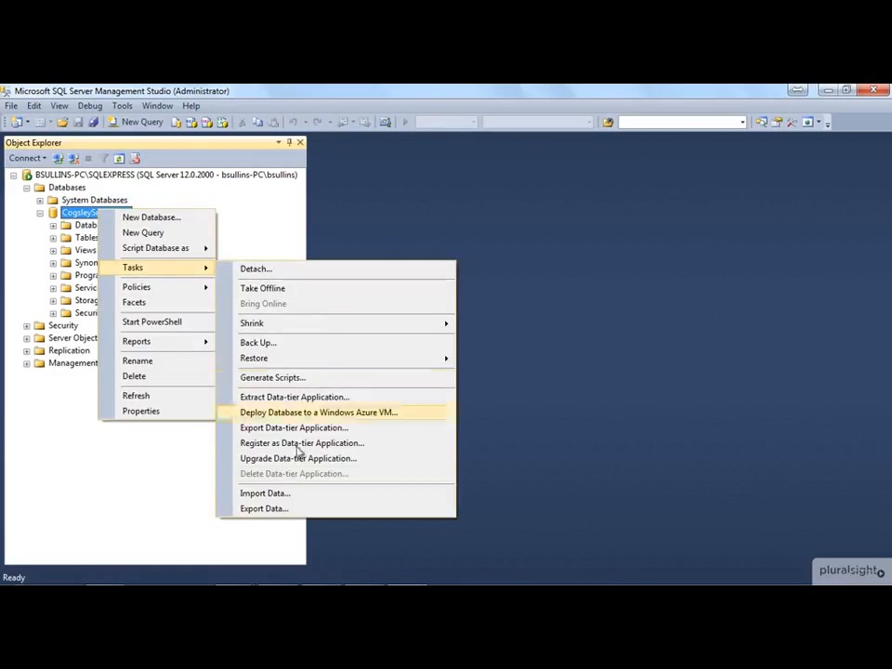
{"action": "left_click", "coordinate": [289, 497]}
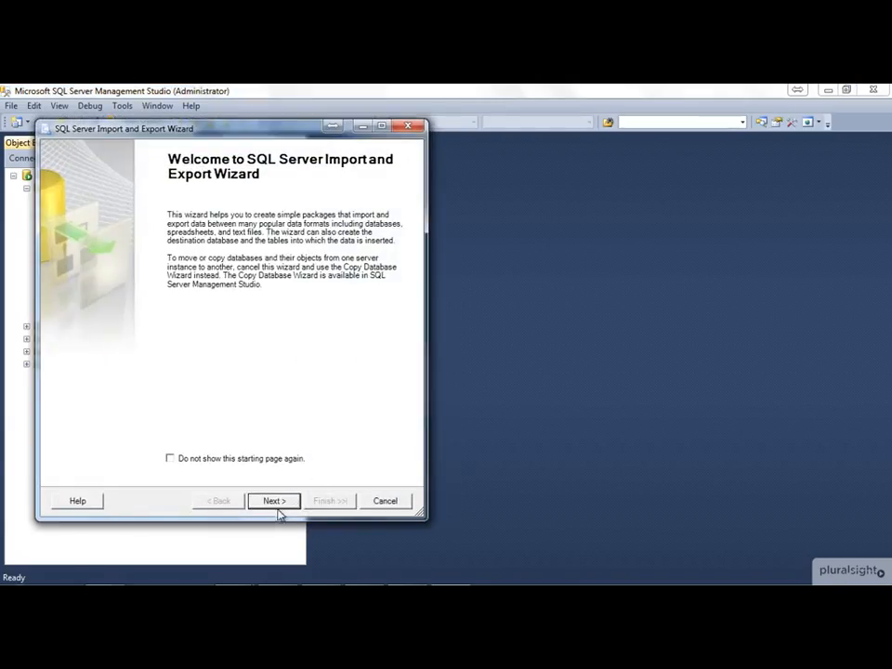
{"action": "left_click", "coordinate": [275, 501]}
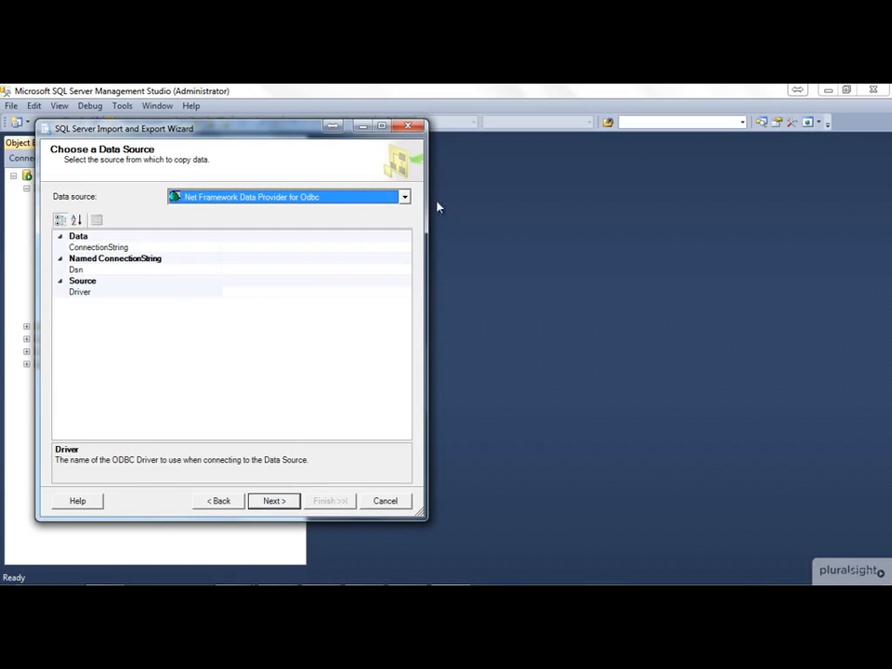
{"action": "left_click", "coordinate": [404, 198]}
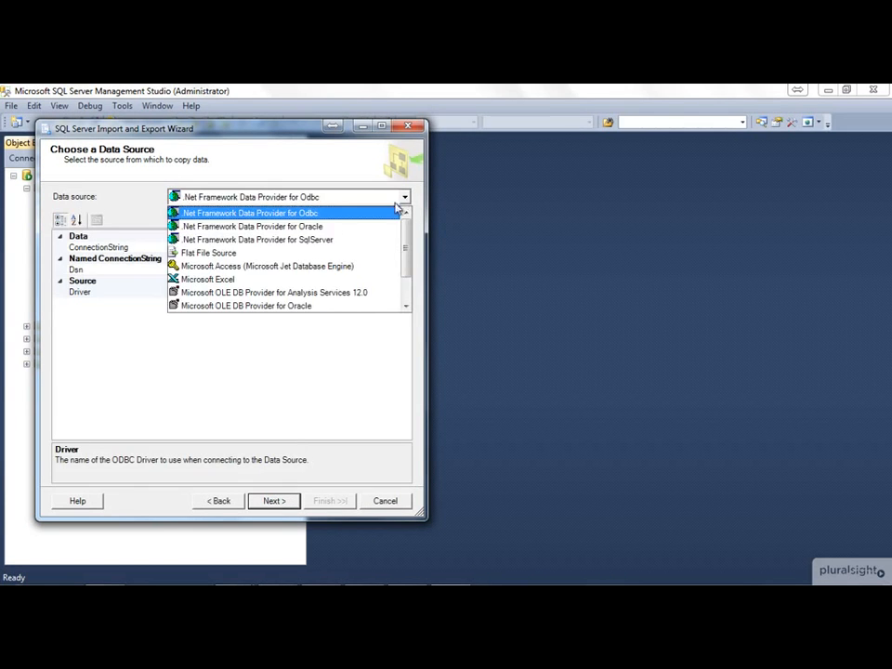
{"action": "left_click", "coordinate": [312, 254]}
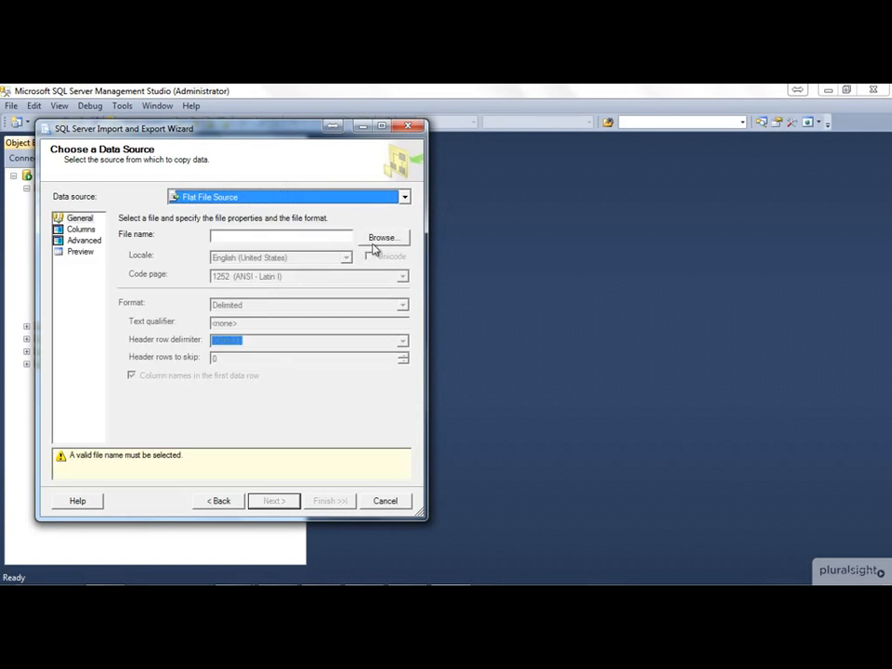
Step: Load CogsleyServices-SalesData-DBImport.csv from the demos folder as the source file and set the text qualifier to a double quotation mark
{"action": "left_click", "coordinate": [383, 239]}
{"action": "left_click", "coordinate": [417, 430]}
{"action": "left_click", "coordinate": [397, 455]}
{"action": "left_click", "coordinate": [261, 236]}
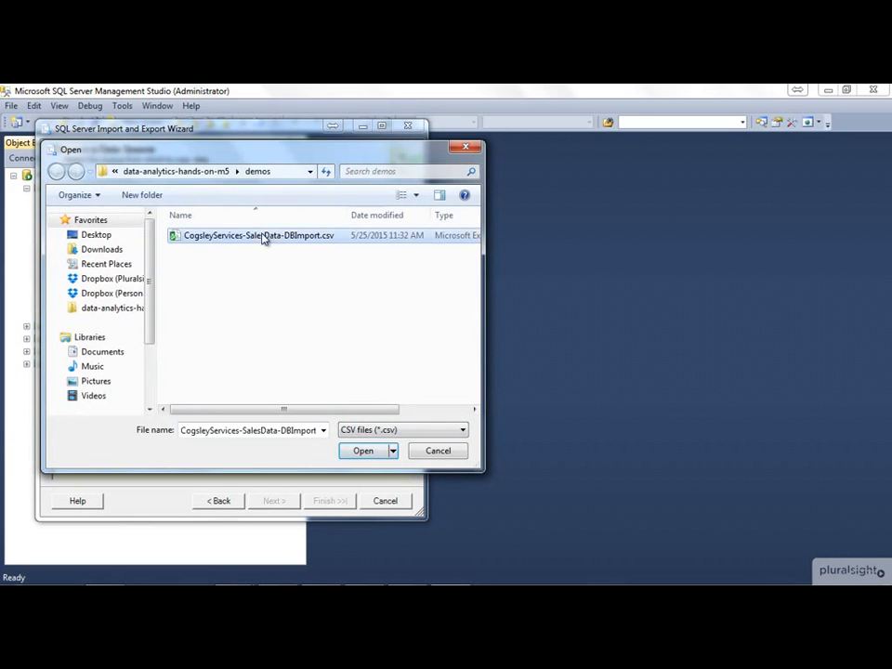
{"action": "left_click", "coordinate": [363, 451]}
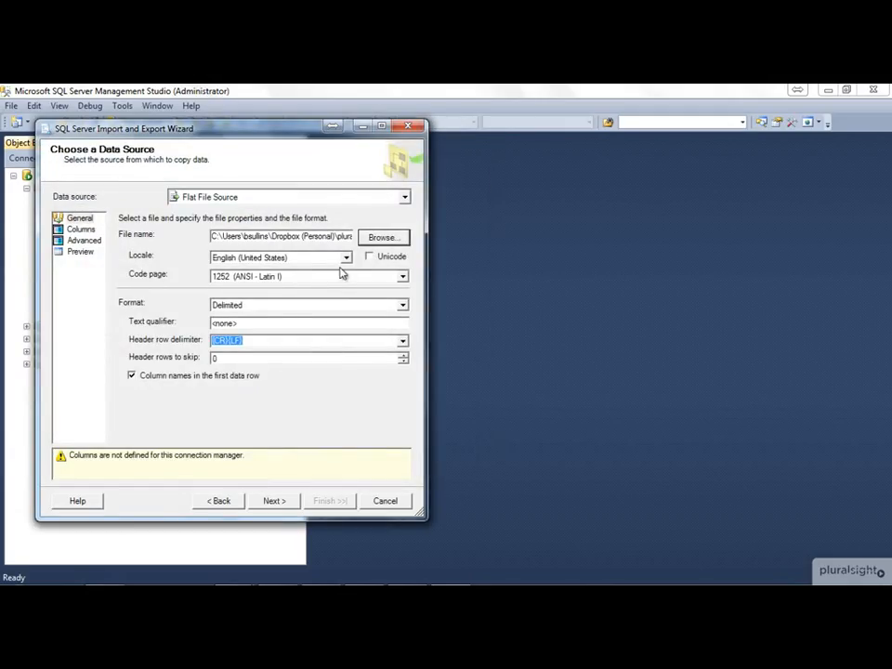
{"action": "left_click", "coordinate": [280, 324]}
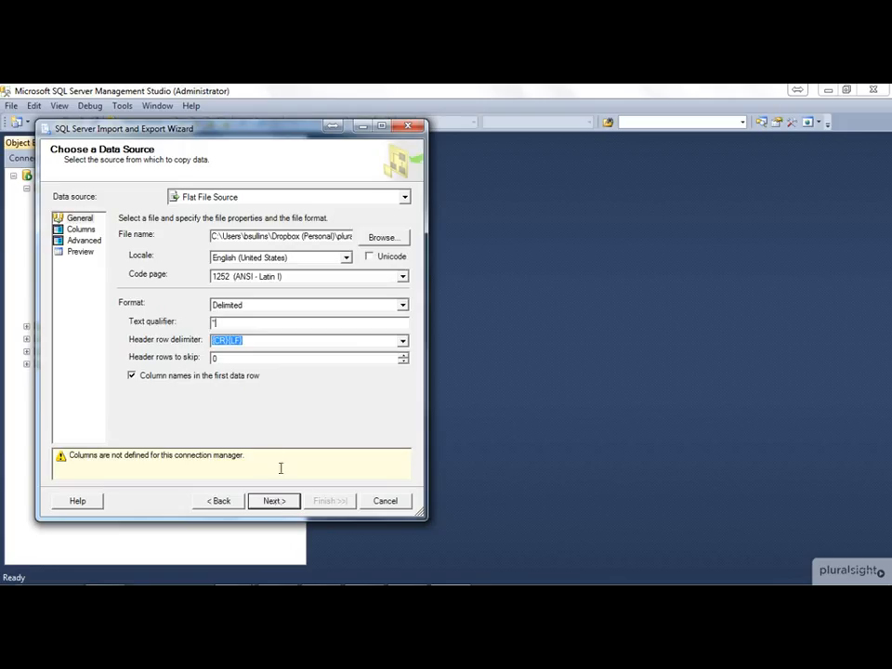
{"action": "left_click", "coordinate": [274, 507]}
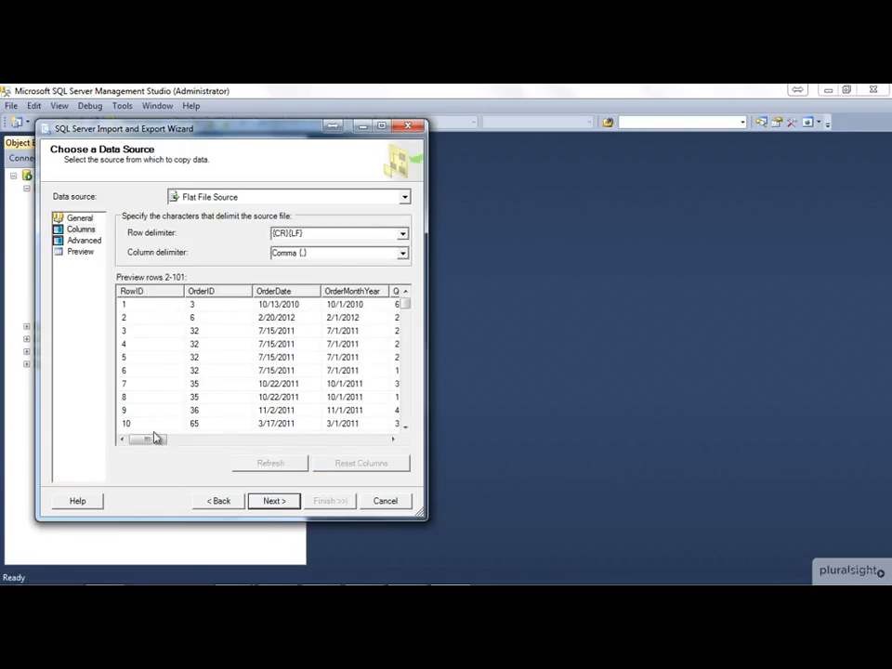
Step: Examine the source file's column preview, the column delimiter options and the advanced column properties
{"action": "left_click_drag", "start_coordinate": [155, 446], "coordinate": [303, 460]}
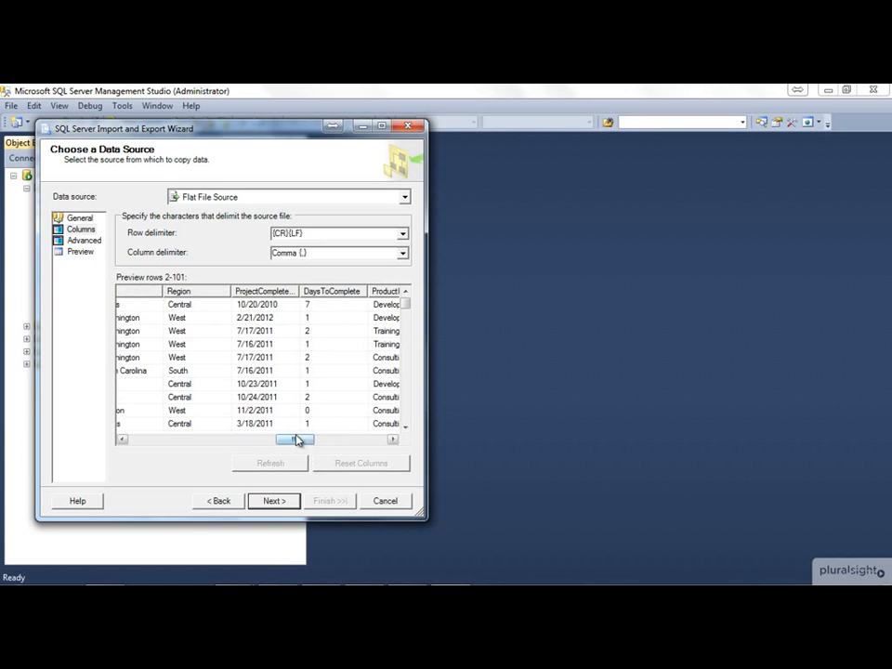
{"action": "left_click_drag", "start_coordinate": [297, 440], "coordinate": [130, 436]}
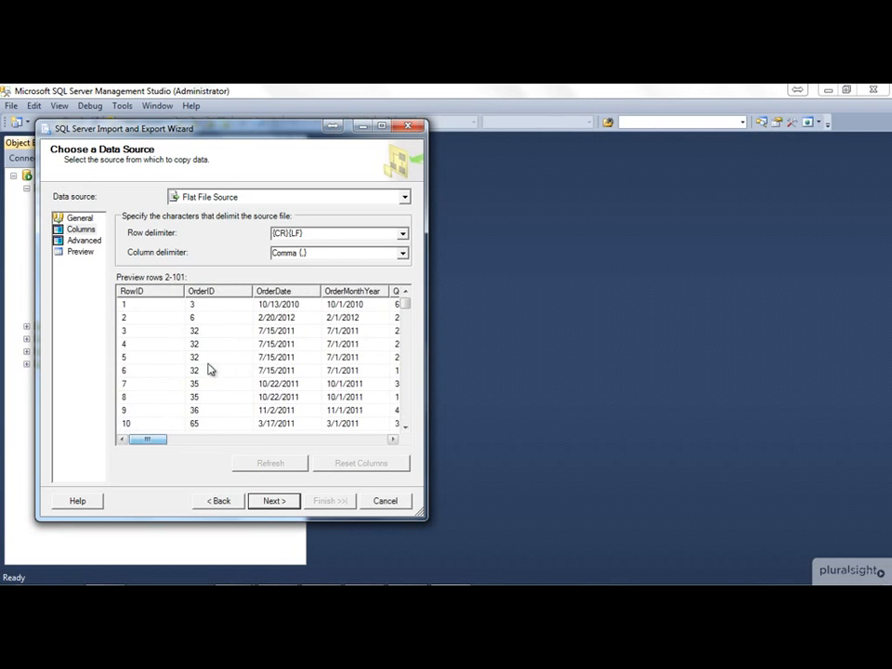
{"action": "left_click", "coordinate": [404, 254]}
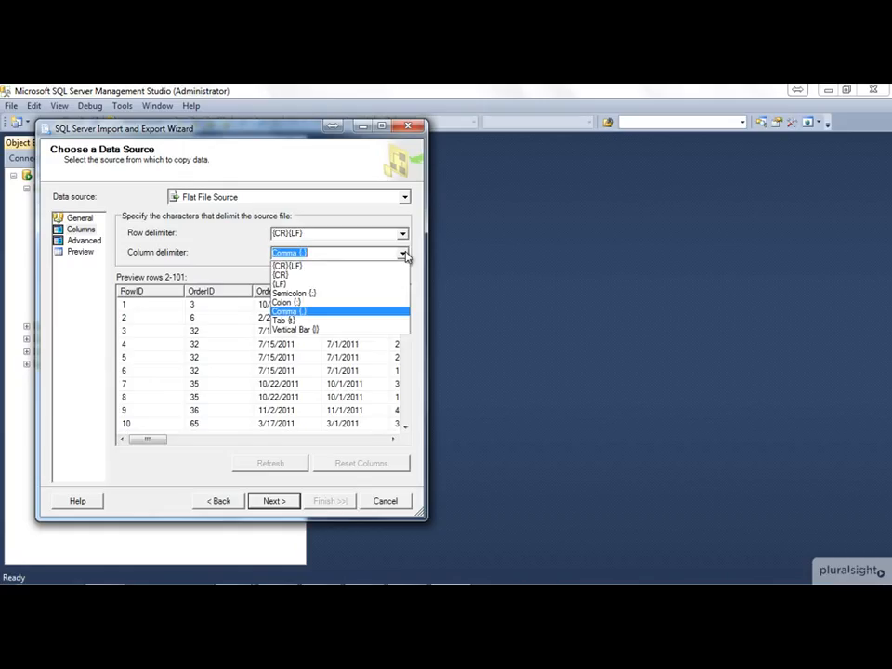
{"action": "left_click", "coordinate": [404, 254]}
{"action": "left_click", "coordinate": [86, 241]}
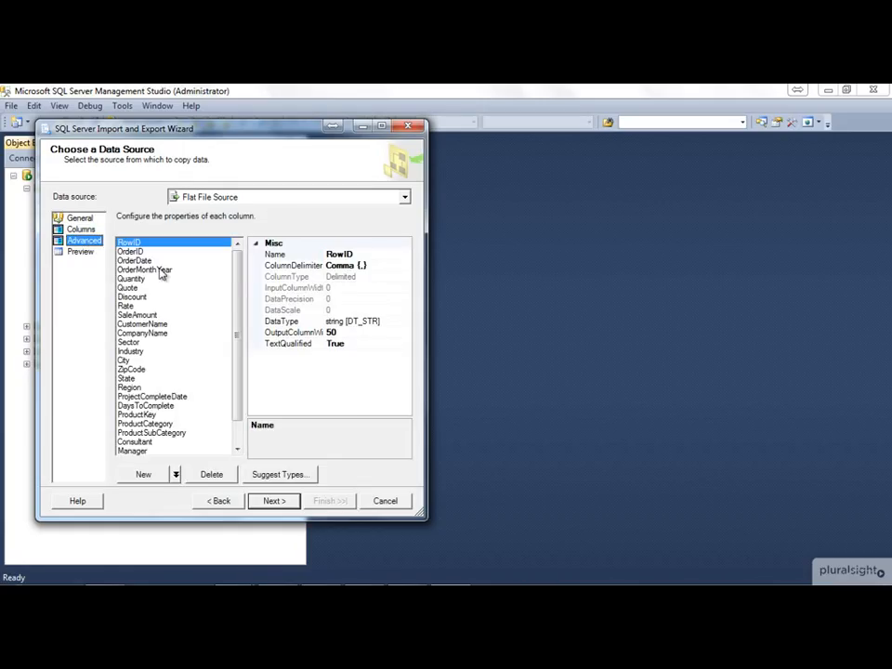
{"action": "scroll", "coordinate": [232, 316], "scroll_direction": "down", "scroll_amount": 1}
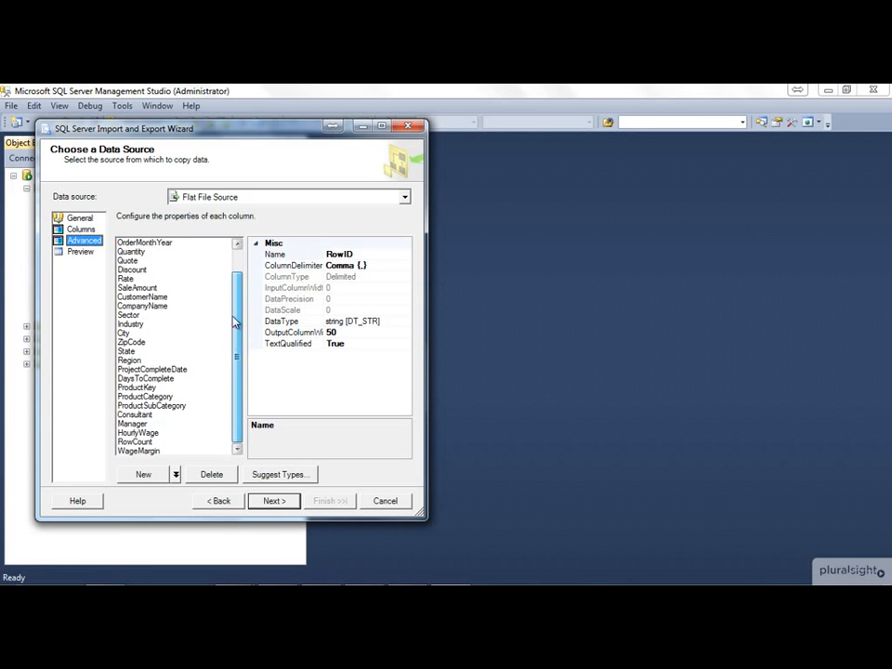
{"action": "left_click_drag", "start_coordinate": [234, 332], "coordinate": [236, 266]}
{"action": "scroll", "coordinate": [235, 262], "scroll_direction": "down", "scroll_amount": 1}
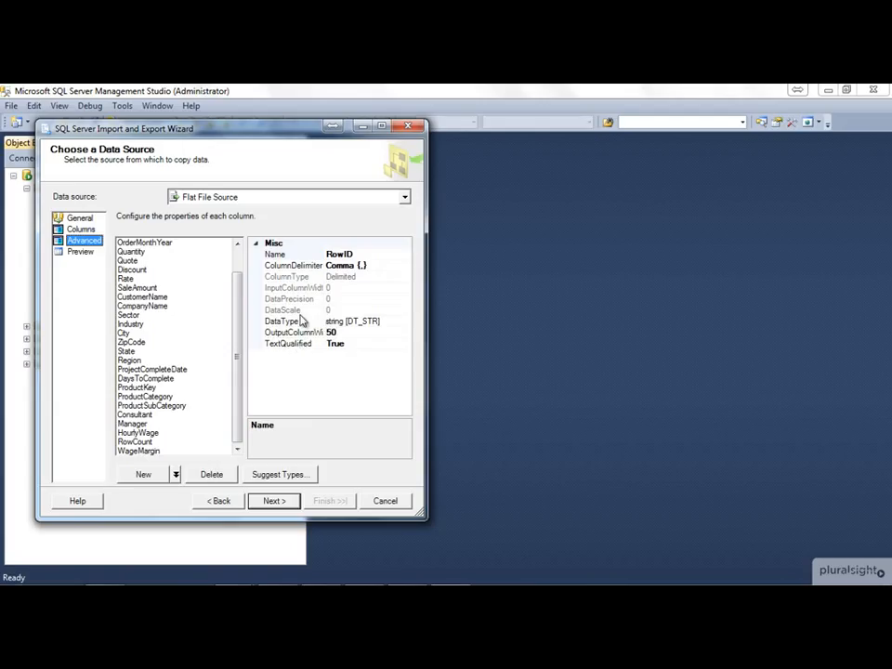
{"action": "left_click", "coordinate": [91, 252]}
Step: Set the import destination to Microsoft OLE DB Provider for SQL Server, using Windows Authentication and the CogsleyServicesDB database
{"action": "left_click", "coordinate": [282, 502]}
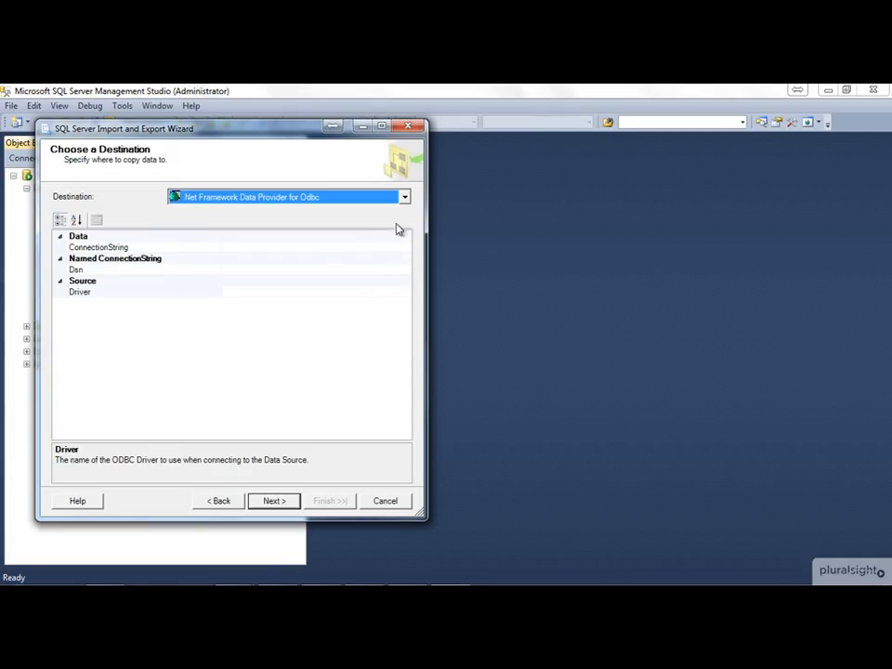
{"action": "left_click", "coordinate": [406, 197]}
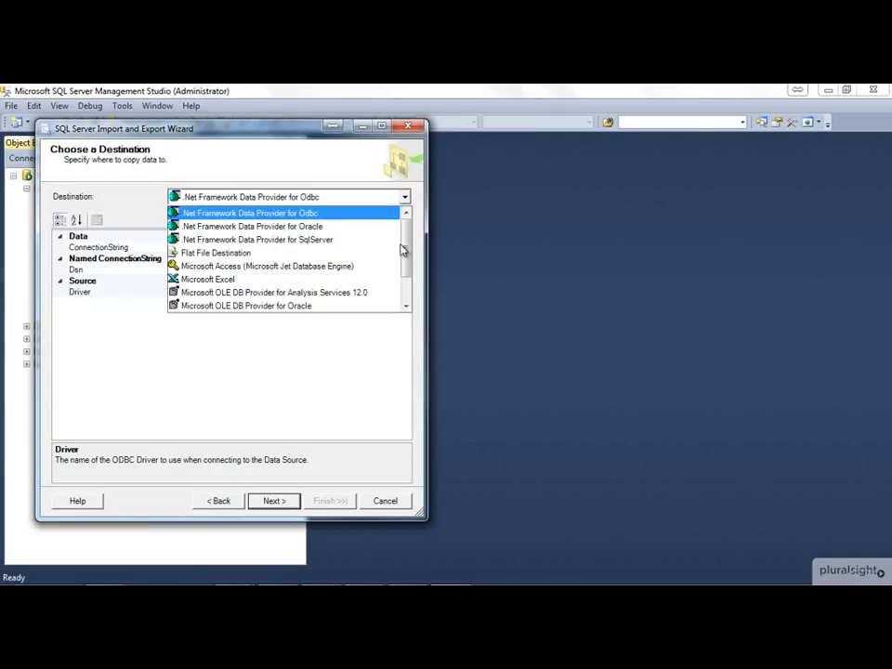
{"action": "scroll", "coordinate": [406, 251], "scroll_direction": "down", "scroll_amount": 1}
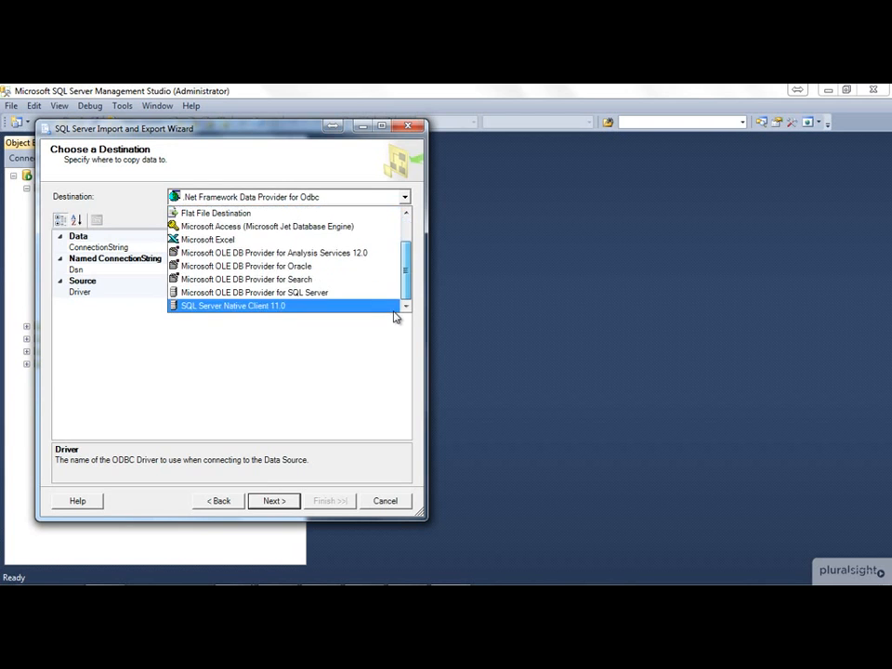
{"action": "left_click", "coordinate": [348, 294]}
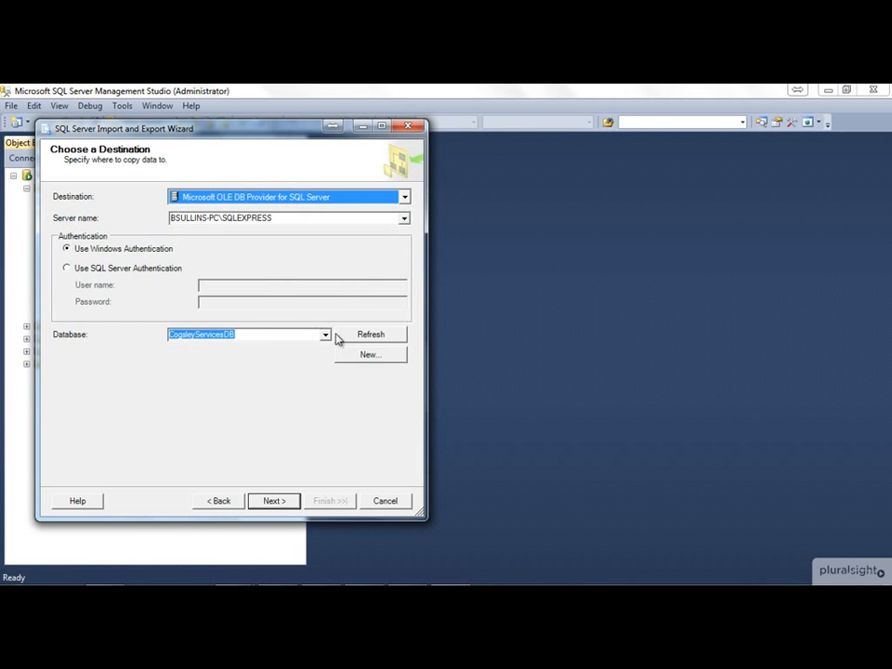
{"action": "left_click", "coordinate": [284, 502]}
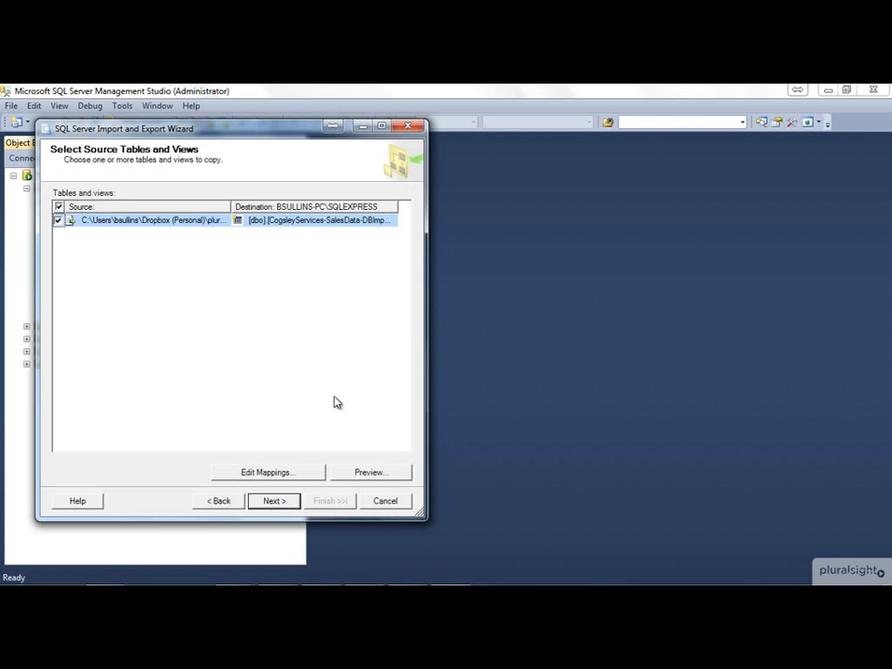
Step: Review the destination table's column mappings and its CREATE TABLE statement without changing them
{"action": "left_click", "coordinate": [337, 217]}
{"action": "left_click", "coordinate": [293, 470]}
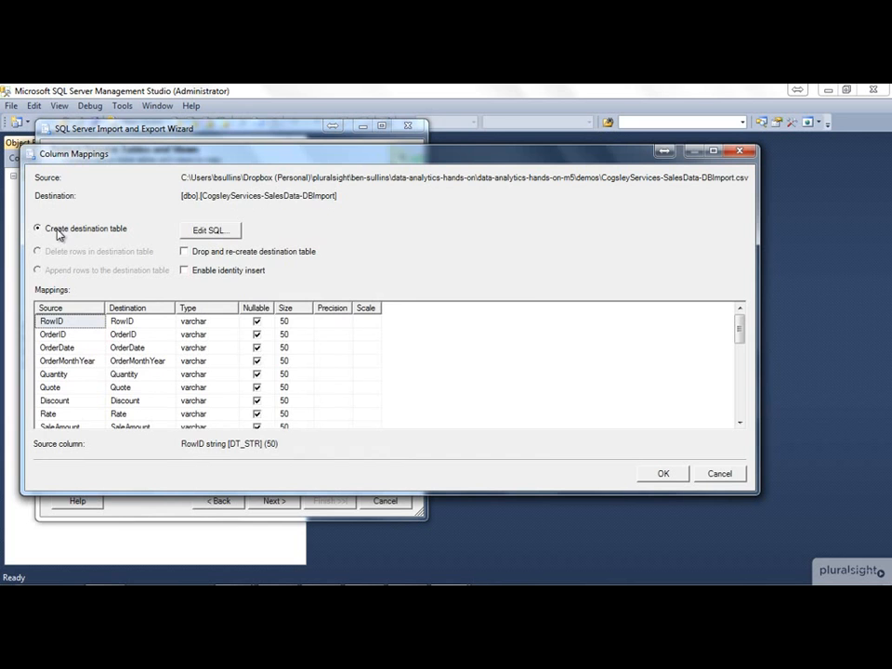
{"action": "left_click", "coordinate": [202, 232]}
{"action": "left_click", "coordinate": [393, 327]}
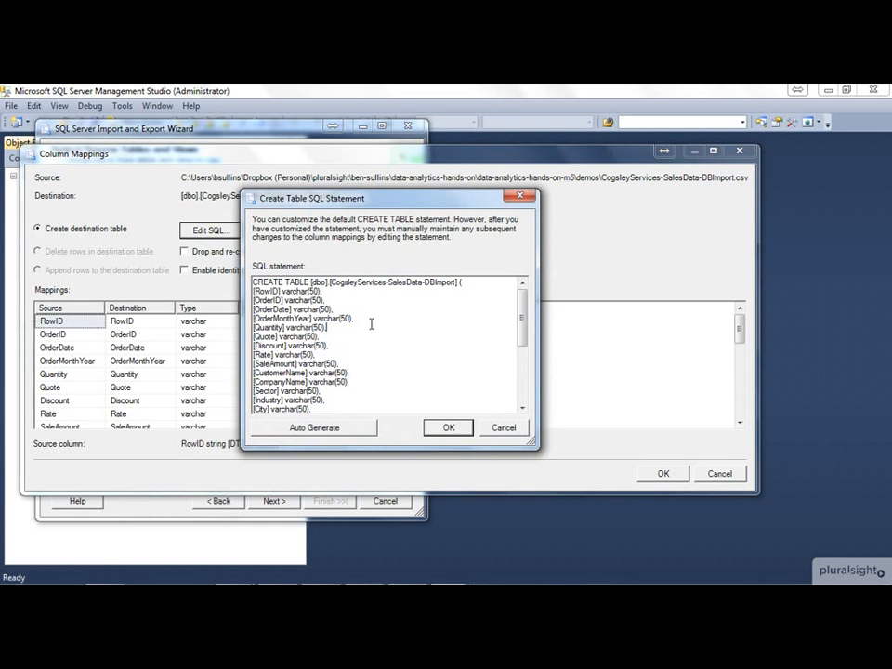
{"action": "left_click", "coordinate": [449, 429]}
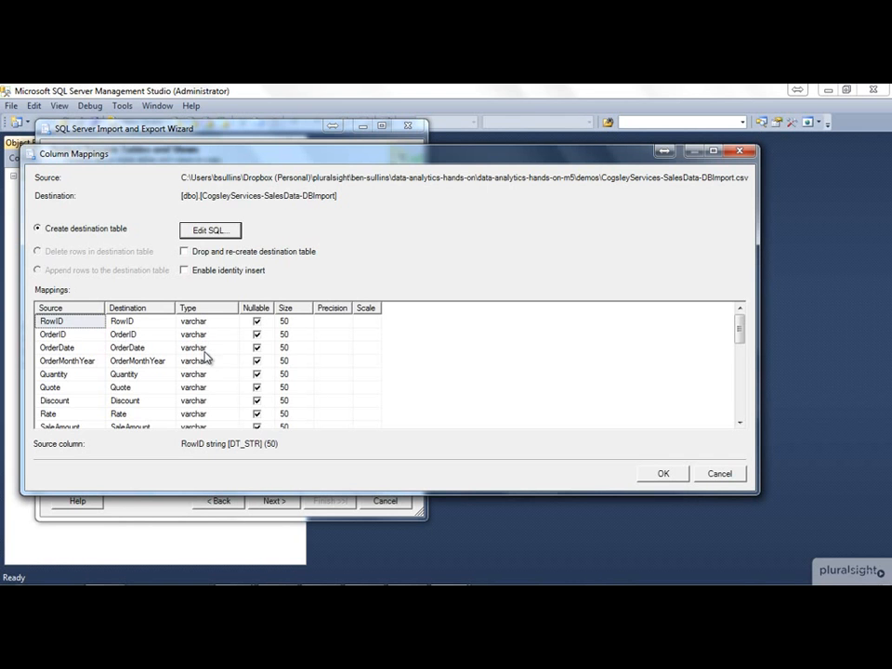
{"action": "mouse_move", "coordinate": [740, 337]}
{"action": "left_mouse_down"}
{"action": "mouse_move", "coordinate": [739, 438]}
{"action": "mouse_move", "coordinate": [743, 318]}
{"action": "left_mouse_up"}
{"action": "left_click", "coordinate": [663, 473]}
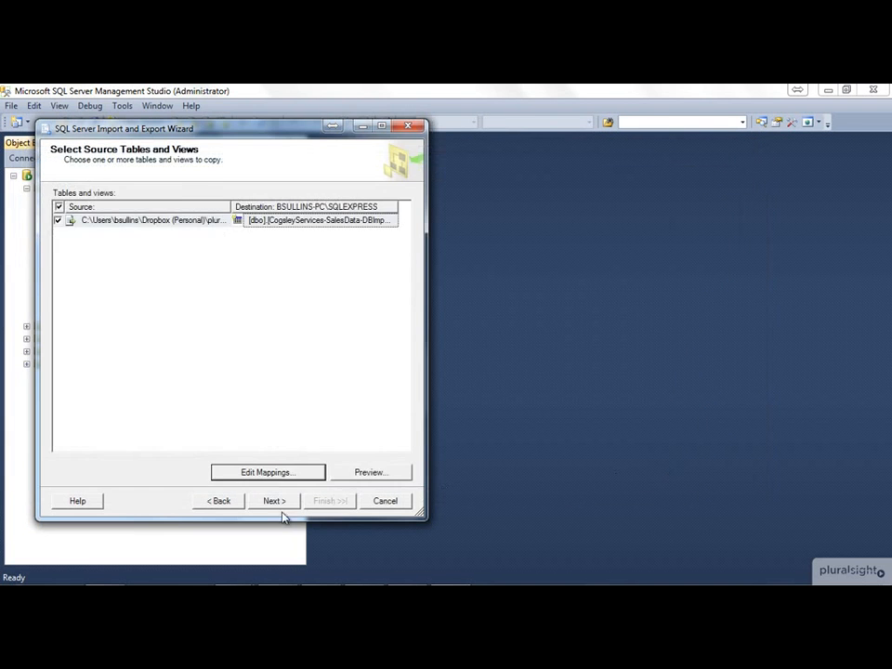
Step: Try to run the import immediately into the [dbo].[CogsleyServices-SalesData-DBImport] table
{"action": "left_click", "coordinate": [275, 503]}
{"action": "left_click", "coordinate": [275, 503]}
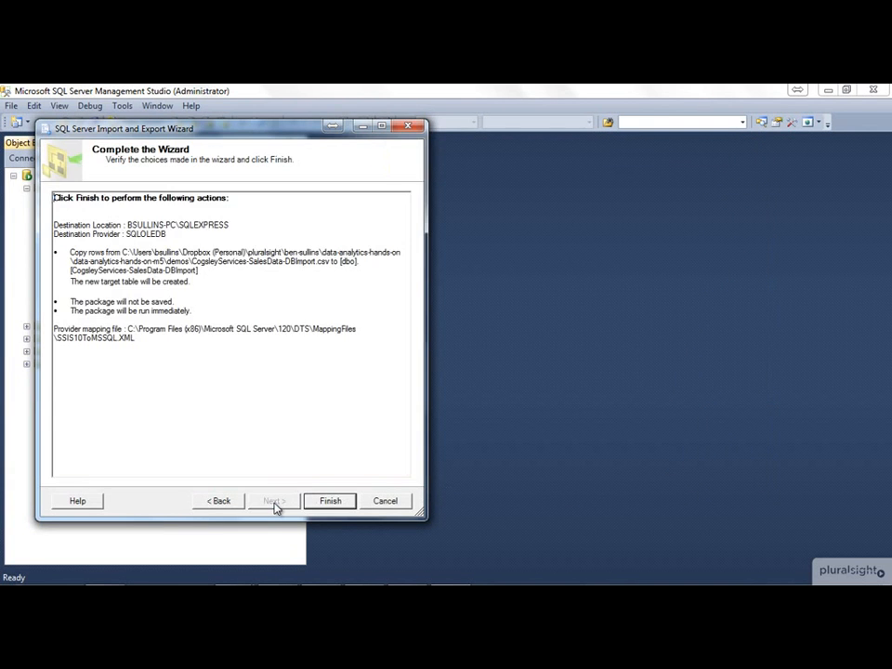
{"action": "left_click", "coordinate": [325, 500]}
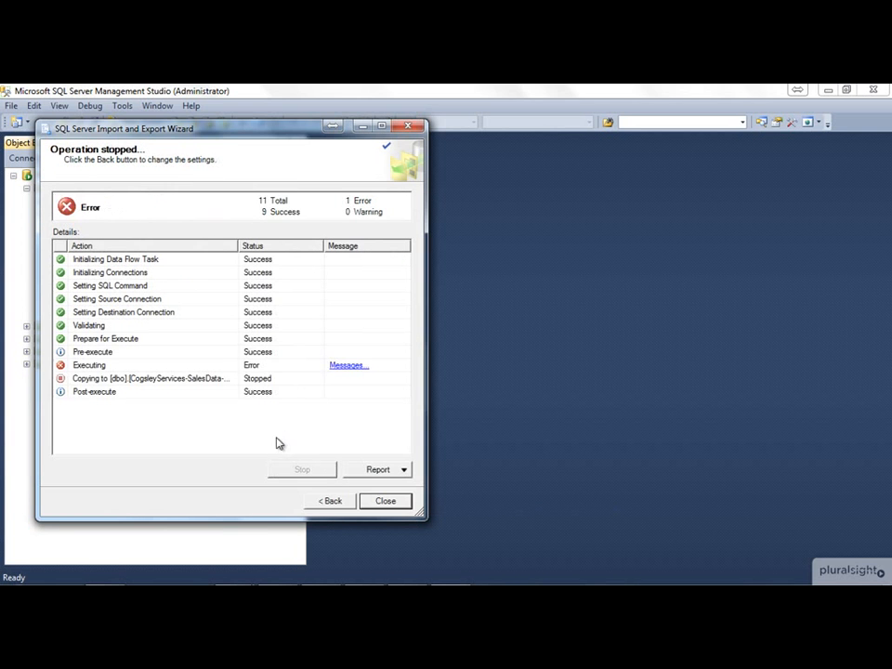
Step: Read the error messages reported for the import's Executing action, then close the report
{"action": "left_click", "coordinate": [348, 366]}
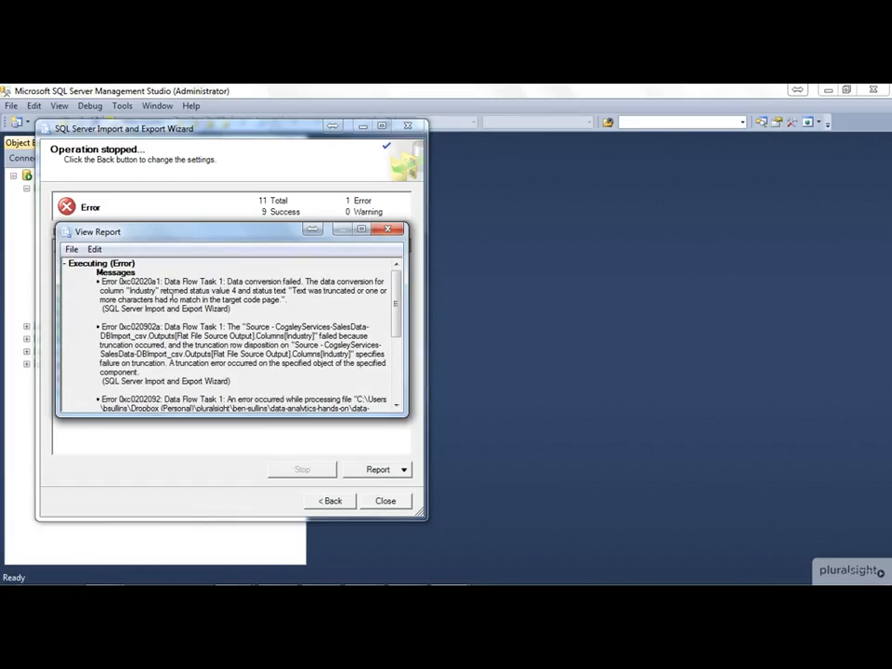
{"action": "double_click", "coordinate": [144, 291]}
{"action": "left_click_drag", "start_coordinate": [293, 291], "coordinate": [297, 301]}
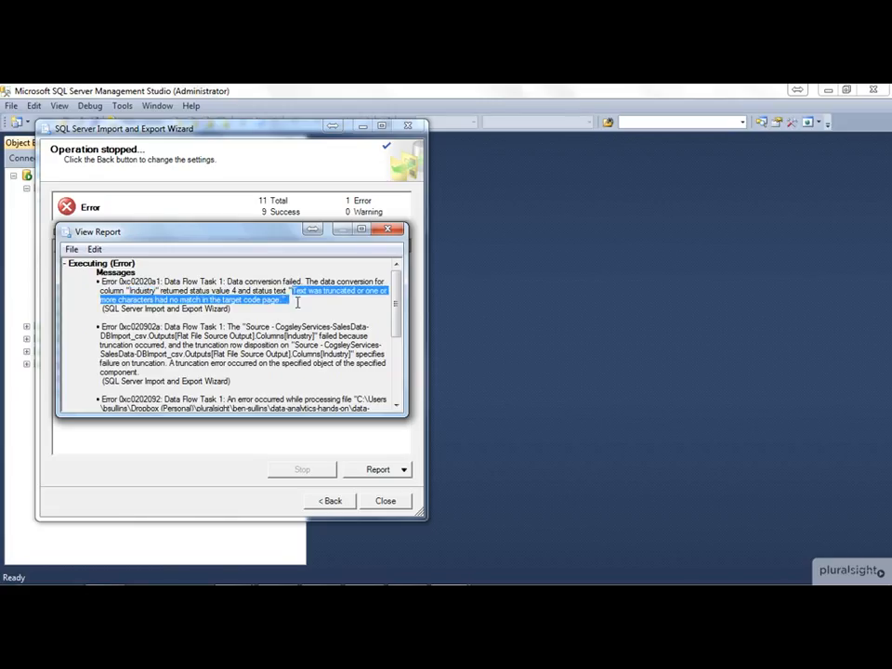
{"action": "double_click", "coordinate": [339, 291]}
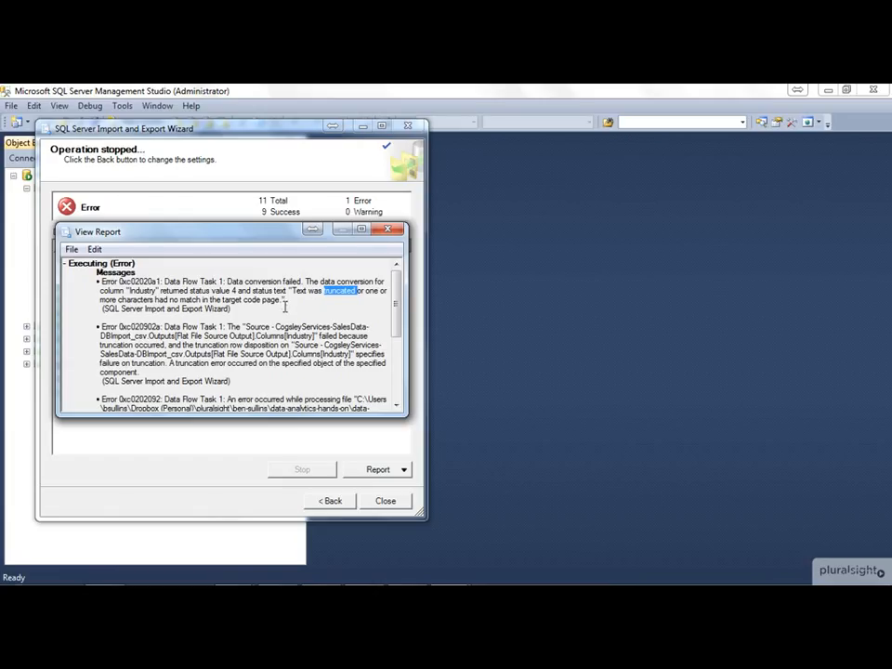
{"action": "left_click", "coordinate": [387, 229]}
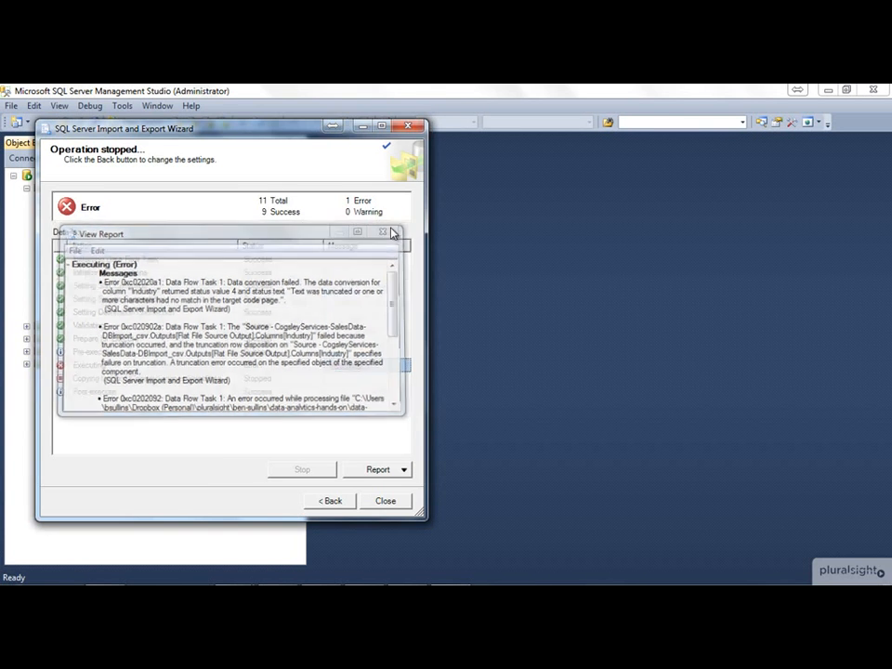
Step: Set the destination table to drop and re-create, and set the Sector and Industry sizes to 500 in the column mappings
{"action": "left_click", "coordinate": [327, 501]}
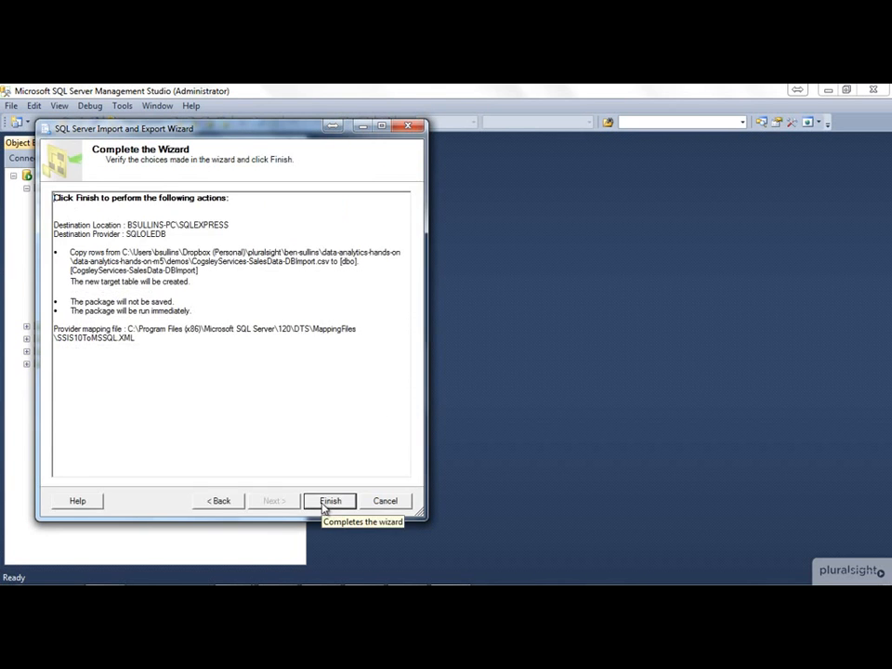
{"action": "left_click", "coordinate": [227, 501]}
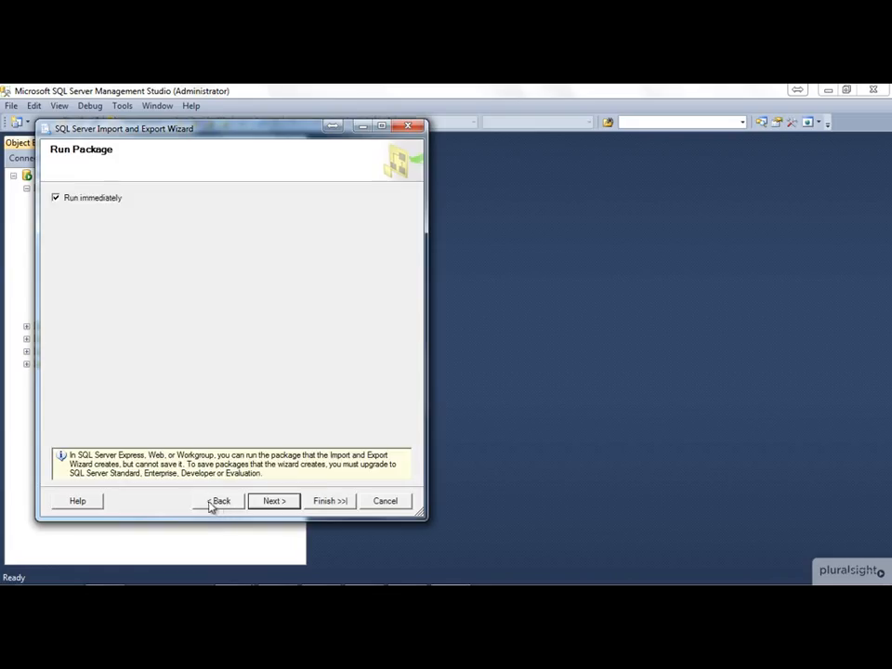
{"action": "left_click", "coordinate": [215, 502]}
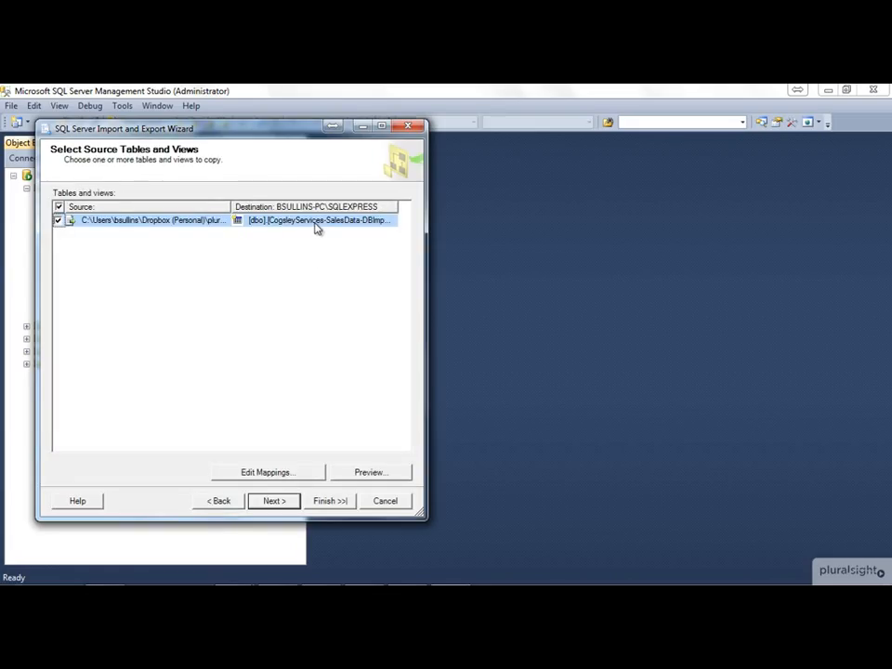
{"action": "left_click", "coordinate": [289, 473]}
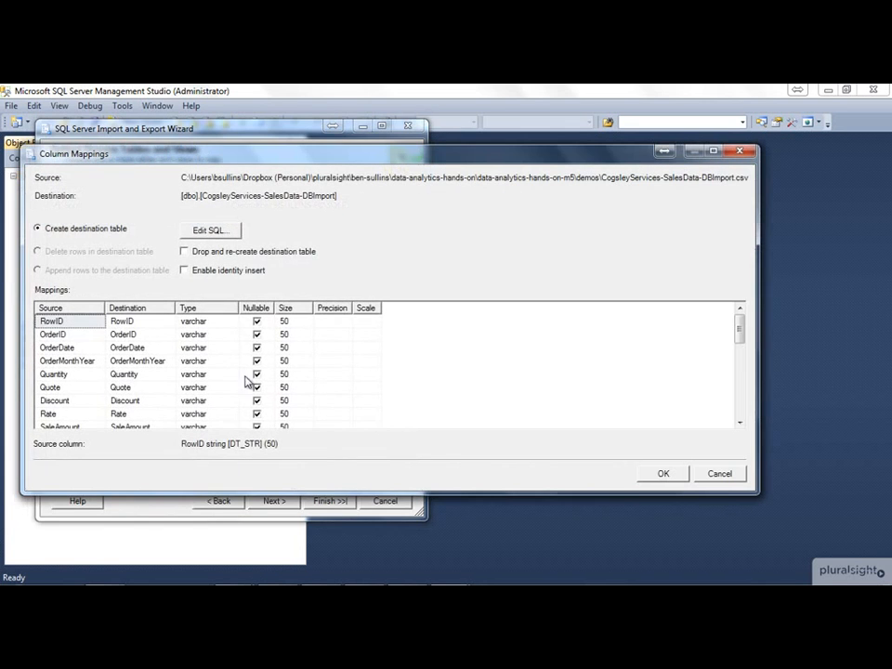
{"action": "left_click", "coordinate": [184, 252]}
{"action": "left_click", "coordinate": [293, 399]}
{"action": "left_click_drag", "start_coordinate": [742, 423], "coordinate": [741, 423]}
{"action": "left_click", "coordinate": [290, 373]}
{"action": "type", "text": "00"}
{"action": "left_click", "coordinate": [295, 360]}
{"action": "type", "text": "0"}
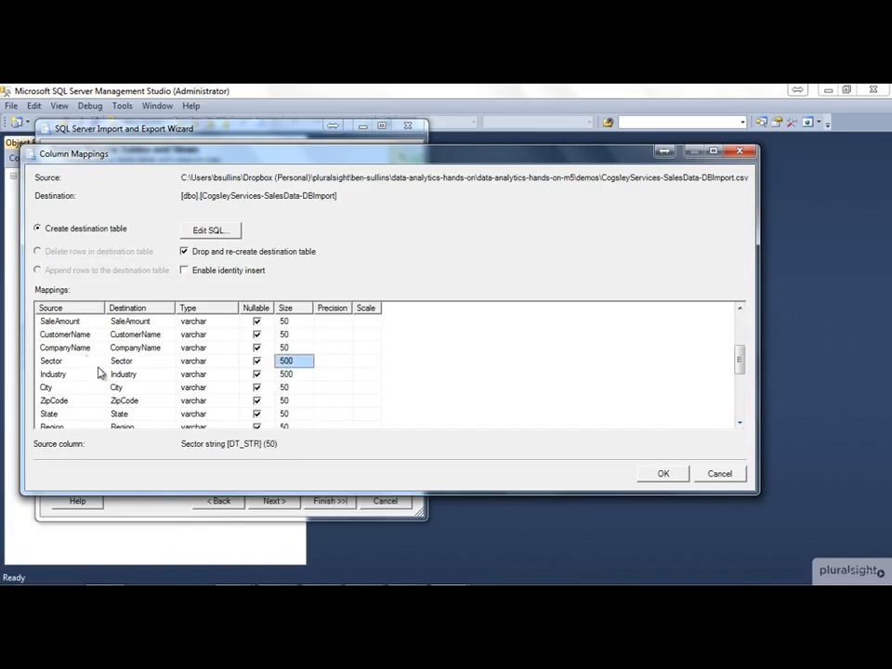
{"action": "left_click", "coordinate": [663, 475]}
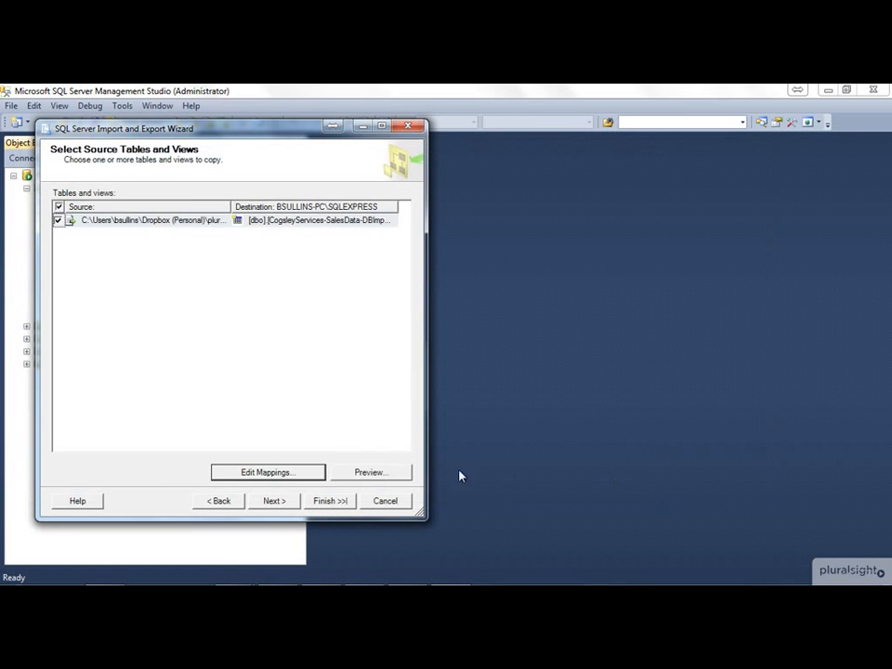
Step: Try to run the import again and read the error messages for the Executing action
{"action": "left_click", "coordinate": [292, 503]}
{"action": "left_click", "coordinate": [291, 504]}
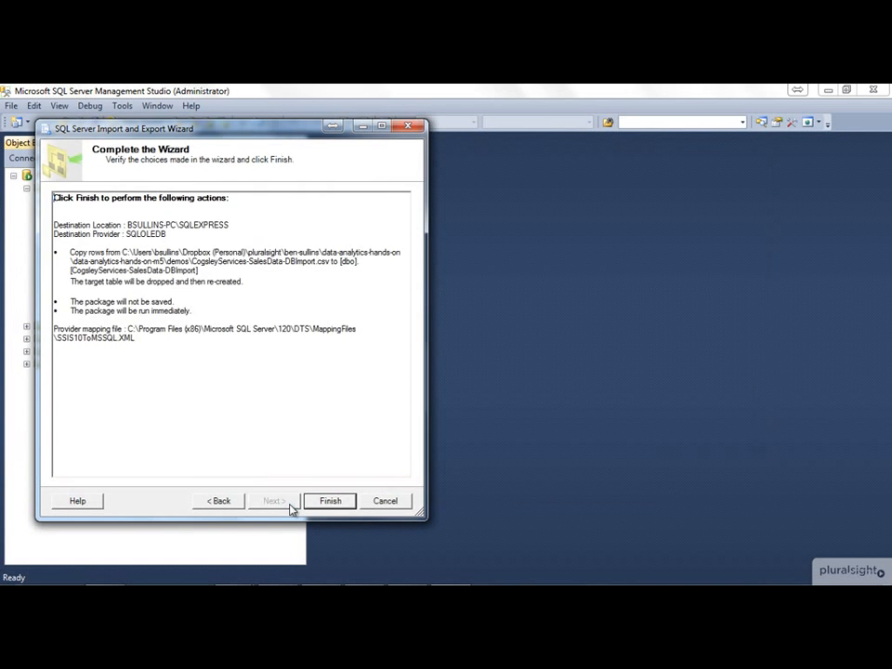
{"action": "left_click", "coordinate": [330, 502]}
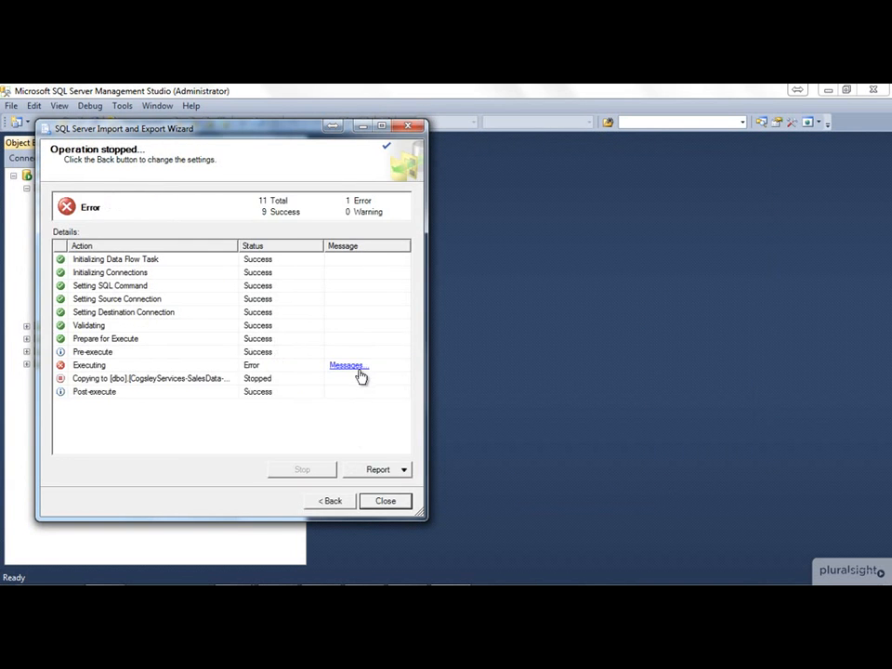
{"action": "left_click", "coordinate": [354, 366]}
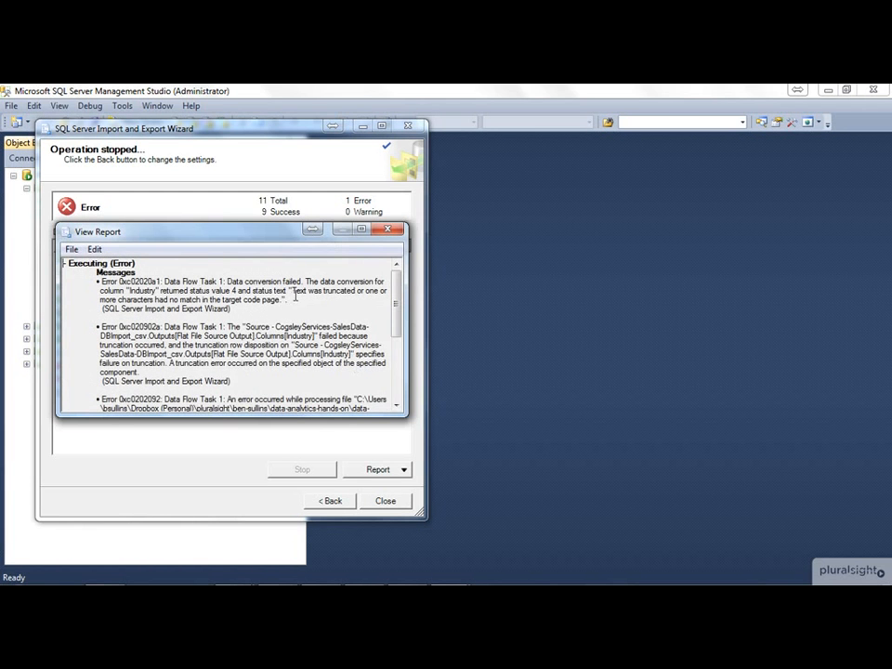
{"action": "left_click", "coordinate": [394, 233]}
Step: Set the OutputColumnWidth of the Industry and Sector columns to 500 in the flat file source's advanced column properties
{"action": "left_click", "coordinate": [334, 502]}
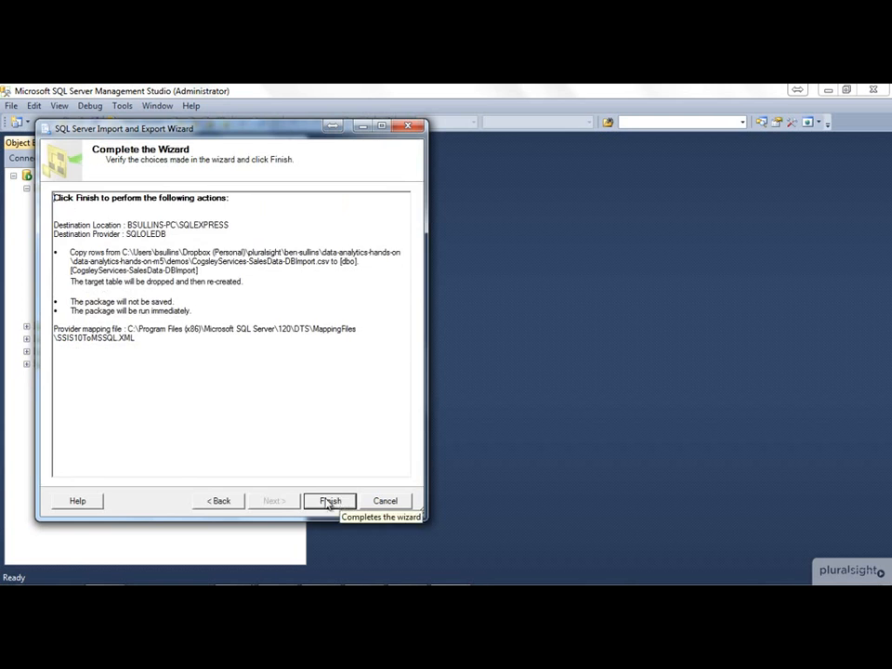
{"action": "left_click", "coordinate": [238, 504]}
{"action": "left_click", "coordinate": [238, 504]}
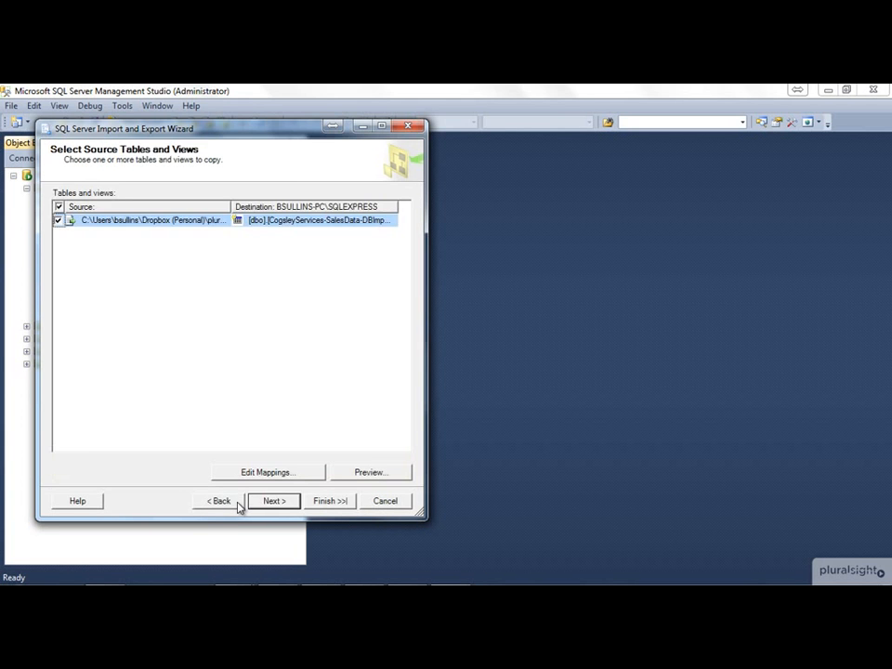
{"action": "left_click", "coordinate": [238, 503]}
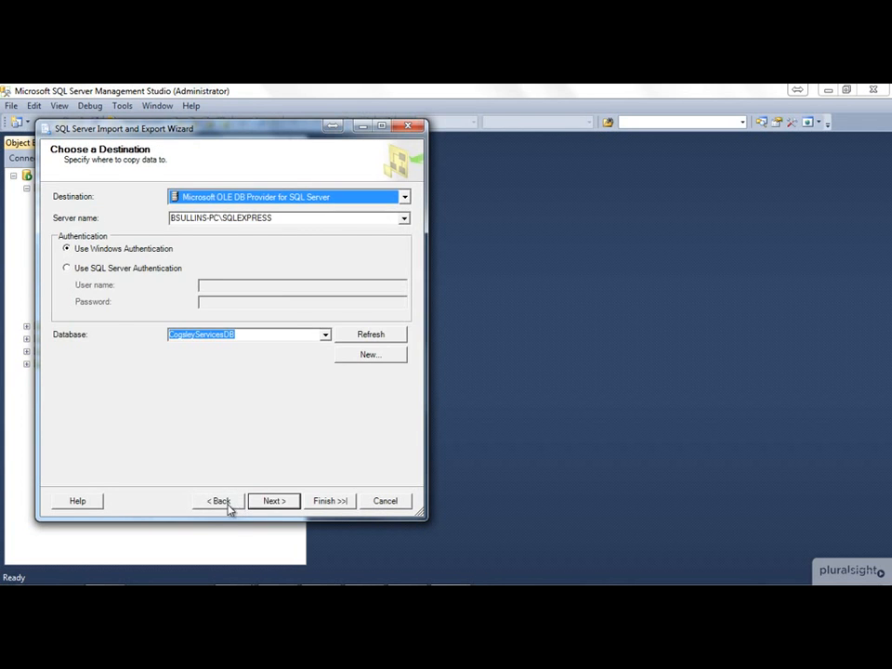
{"action": "left_click", "coordinate": [236, 503]}
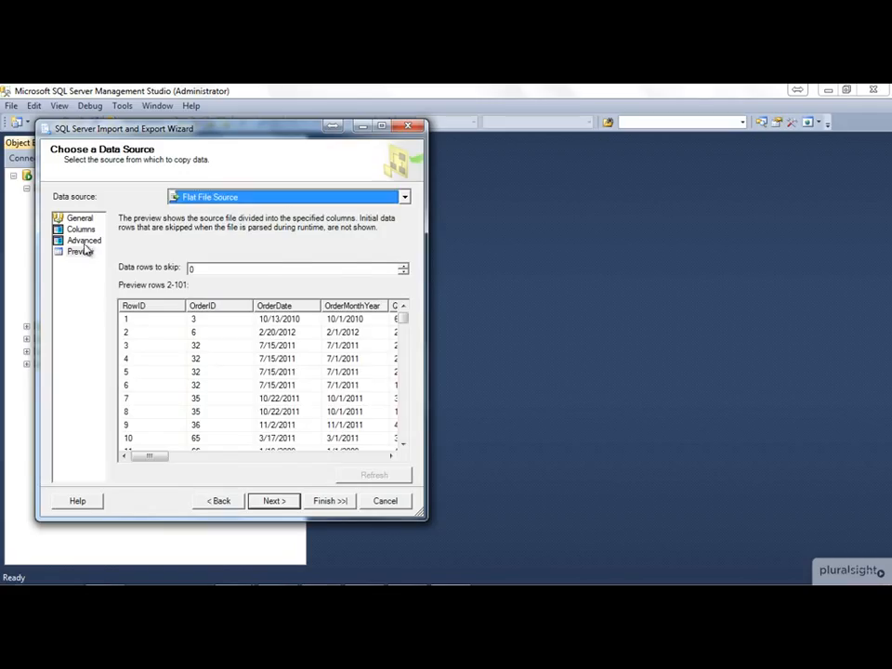
{"action": "left_click", "coordinate": [84, 240]}
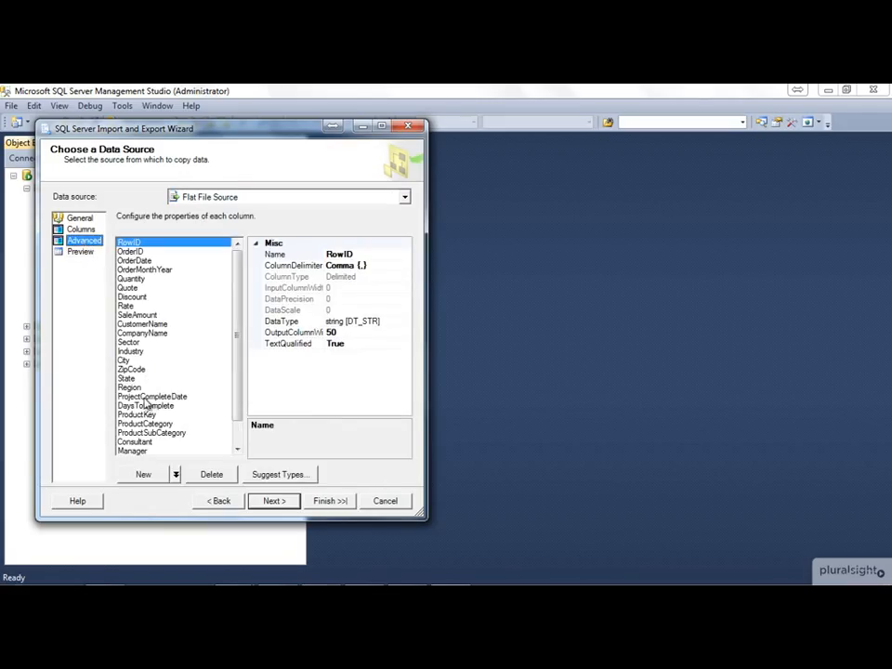
{"action": "left_click", "coordinate": [139, 351]}
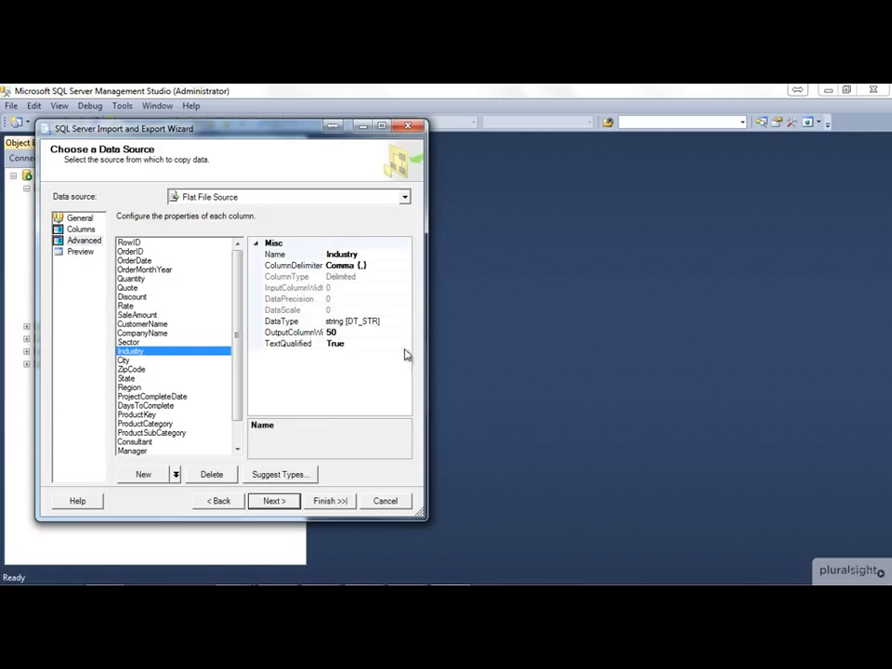
{"action": "left_click", "coordinate": [353, 333]}
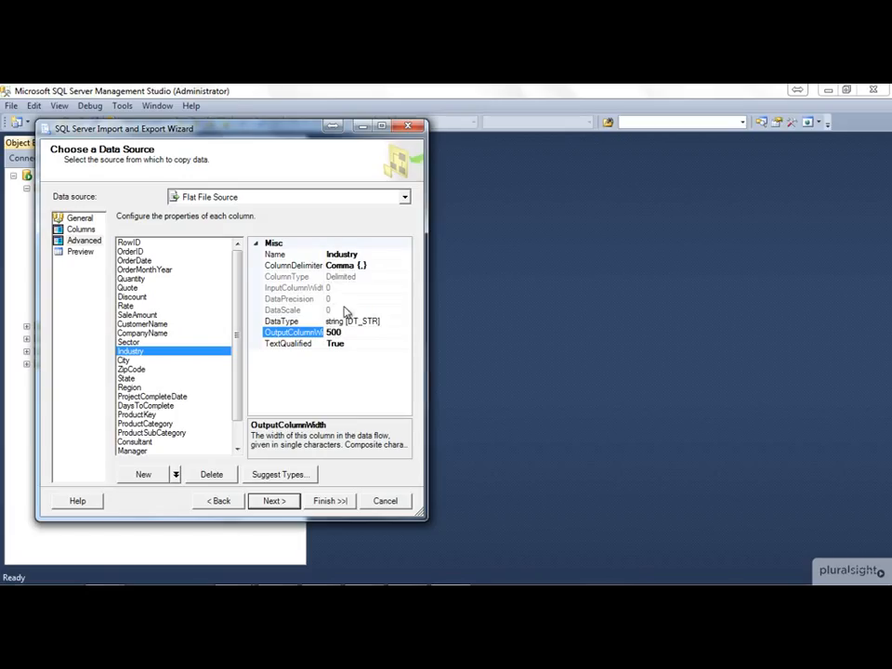
{"action": "left_click", "coordinate": [290, 335]}
{"action": "left_click", "coordinate": [177, 342]}
{"action": "left_click", "coordinate": [356, 333]}
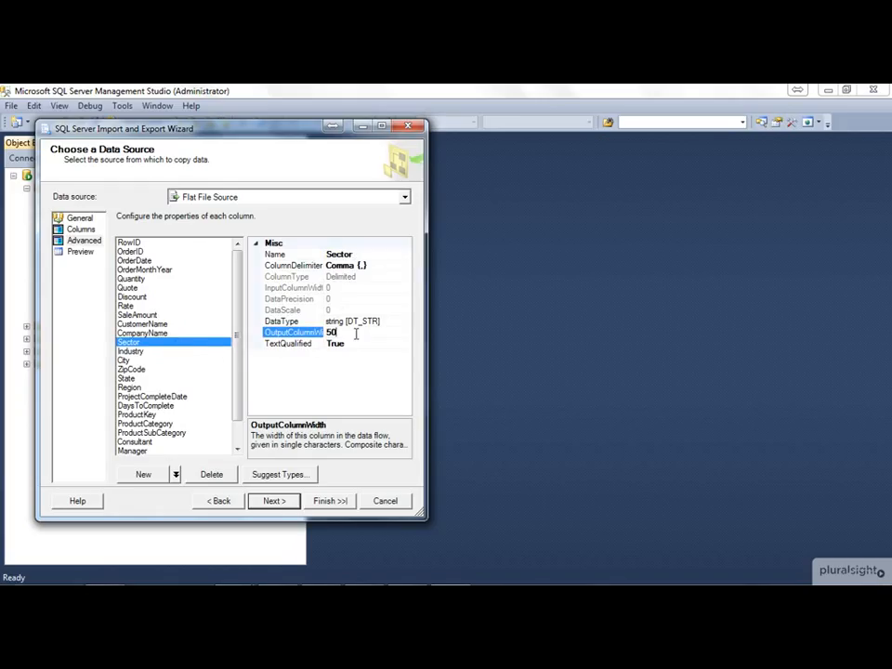
Step: Review the column mappings for the destination table with the existing CogsleyServicesDB destination settings
{"action": "left_click", "coordinate": [268, 501]}
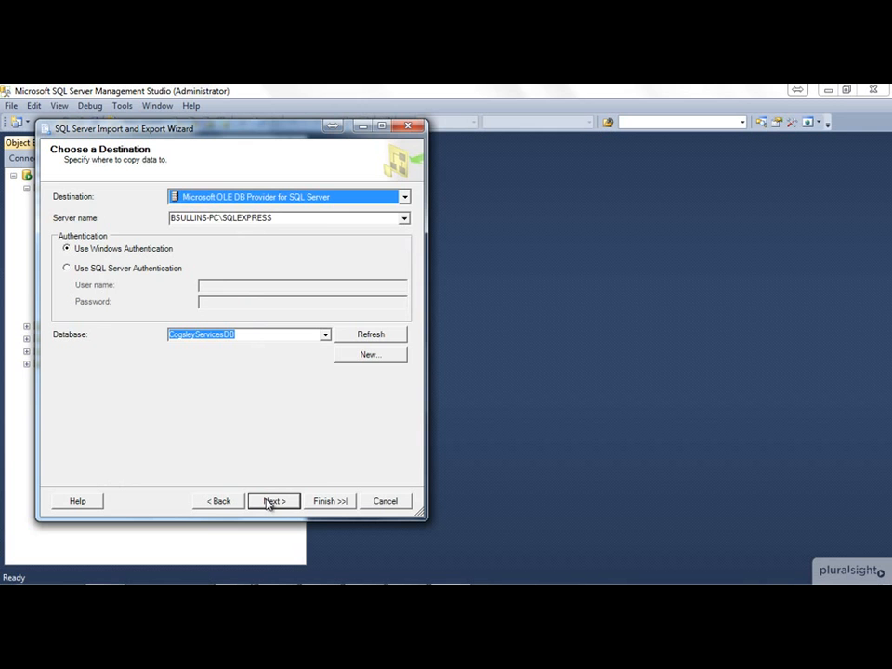
{"action": "left_click", "coordinate": [269, 501]}
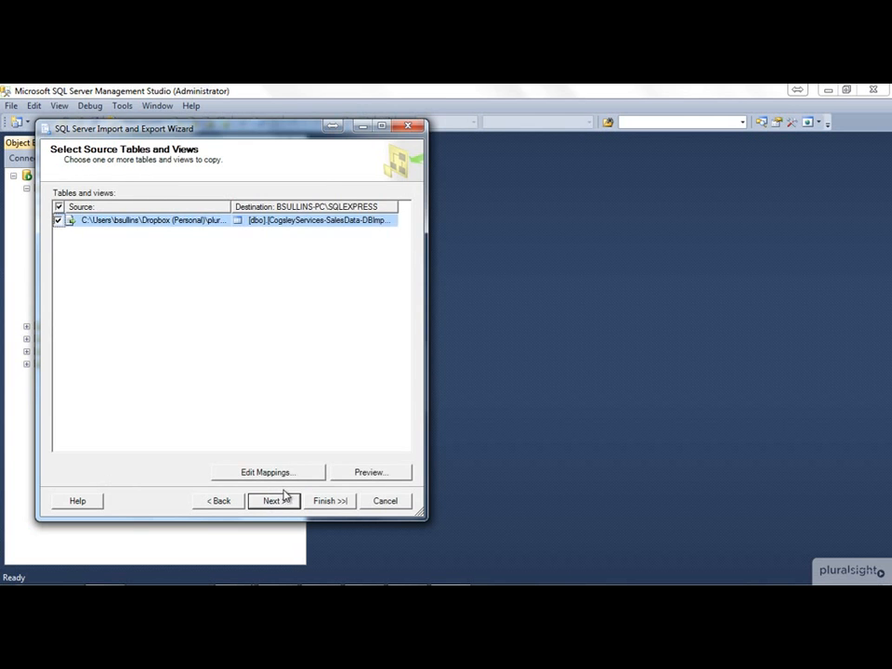
{"action": "left_click", "coordinate": [268, 472]}
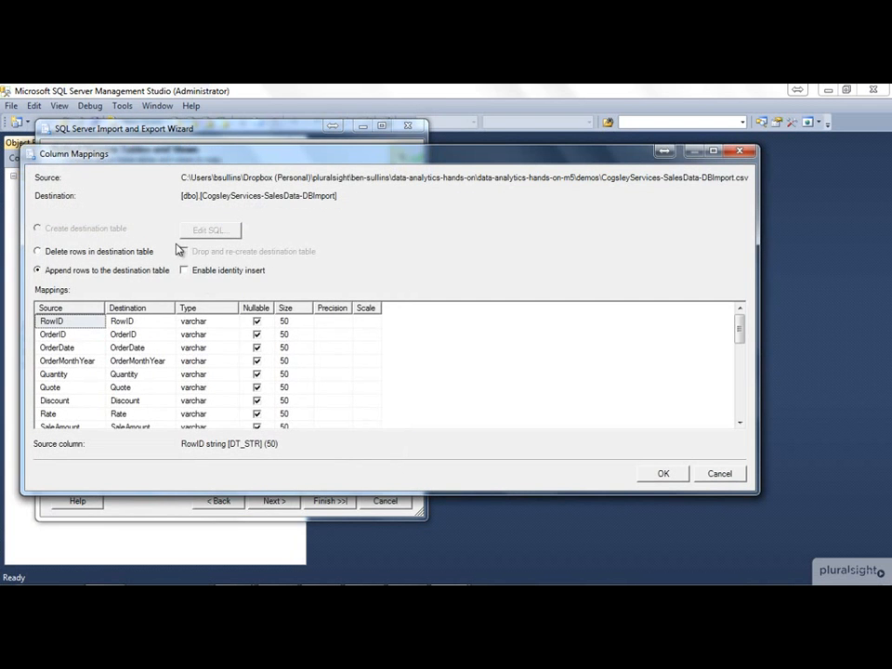
{"action": "mouse_move", "coordinate": [740, 330]}
{"action": "left_mouse_down"}
{"action": "mouse_move", "coordinate": [738, 426]}
{"action": "mouse_move", "coordinate": [741, 307]}
{"action": "left_mouse_up"}
{"action": "left_click", "coordinate": [677, 476]}
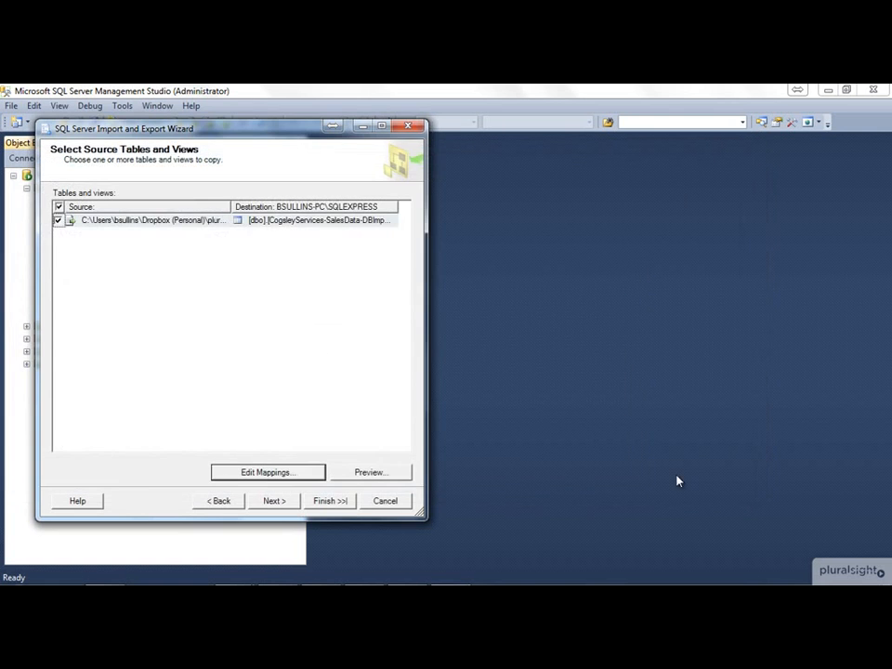
Step: Delete the existing dbo.CogsleyServices-SalesData-DBImport table from the CogsleyServicesDB database
{"action": "left_click", "coordinate": [354, 219]}
{"action": "left_click_drag", "start_coordinate": [340, 130], "coordinate": [686, 153]}
{"action": "left_click", "coordinate": [564, 526]}
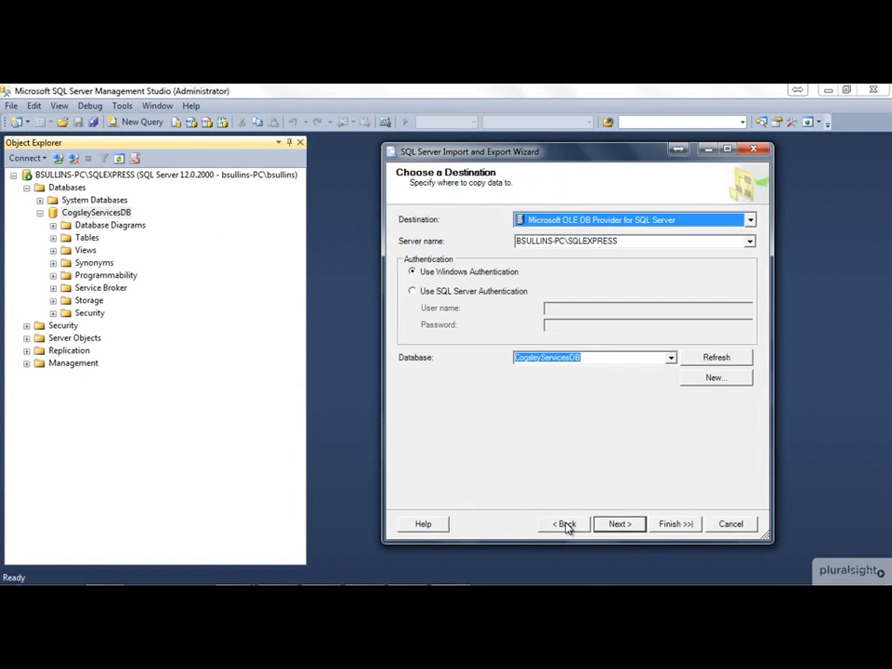
{"action": "left_click", "coordinate": [86, 239]}
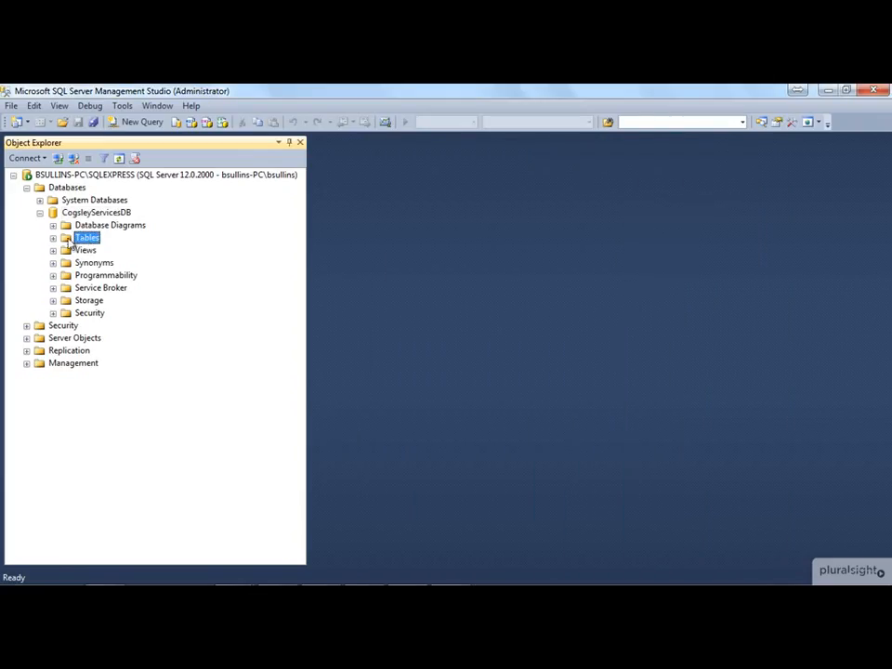
{"action": "left_click", "coordinate": [53, 238]}
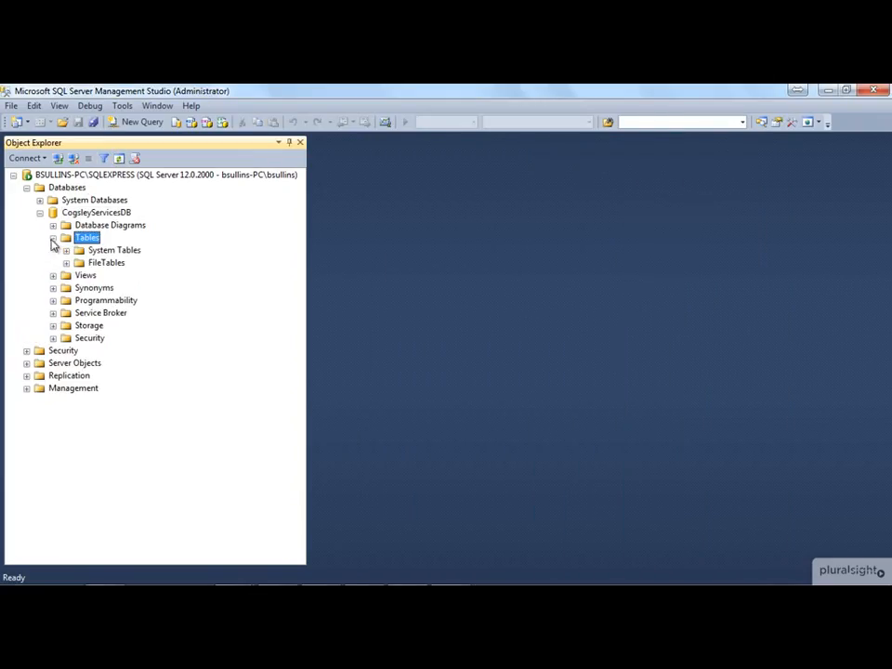
{"action": "left_click", "coordinate": [119, 158]}
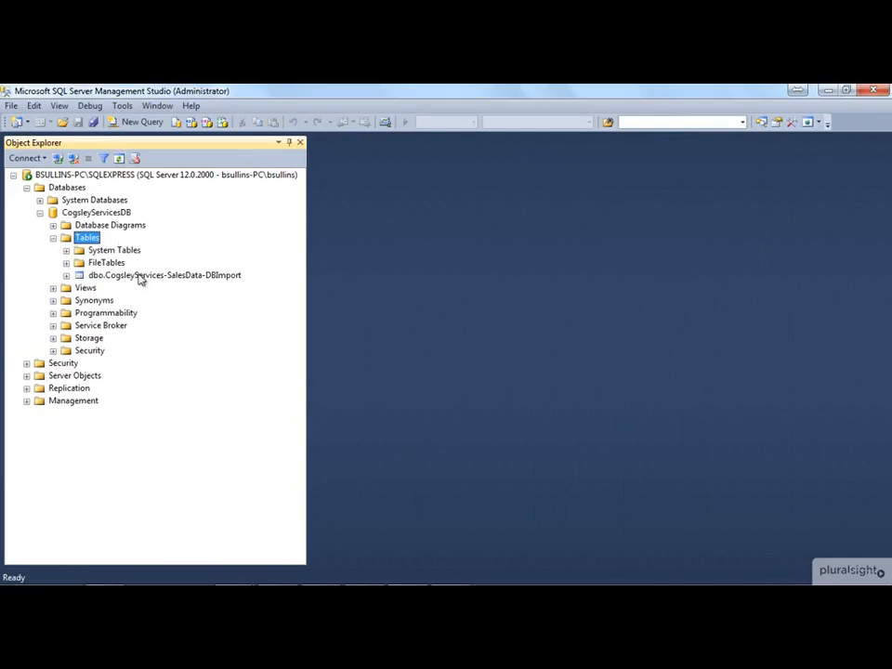
{"action": "left_click", "coordinate": [139, 276]}
{"action": "right_click", "coordinate": [139, 276]}
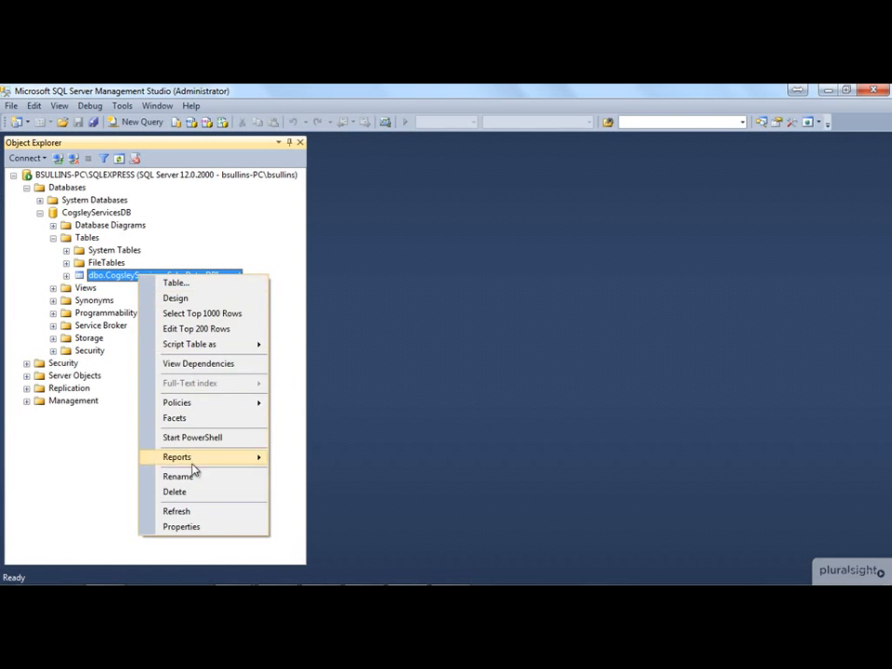
{"action": "left_click", "coordinate": [192, 492]}
{"action": "left_click", "coordinate": [593, 536]}
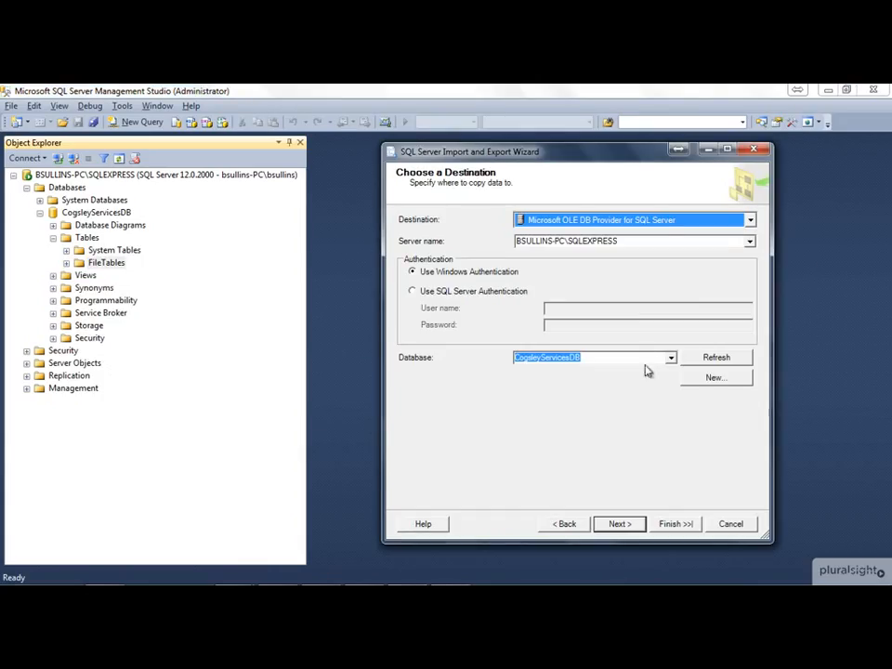
Step: Recheck the destination table's creation options in the column mappings, then close them without changes
{"action": "left_click", "coordinate": [611, 524]}
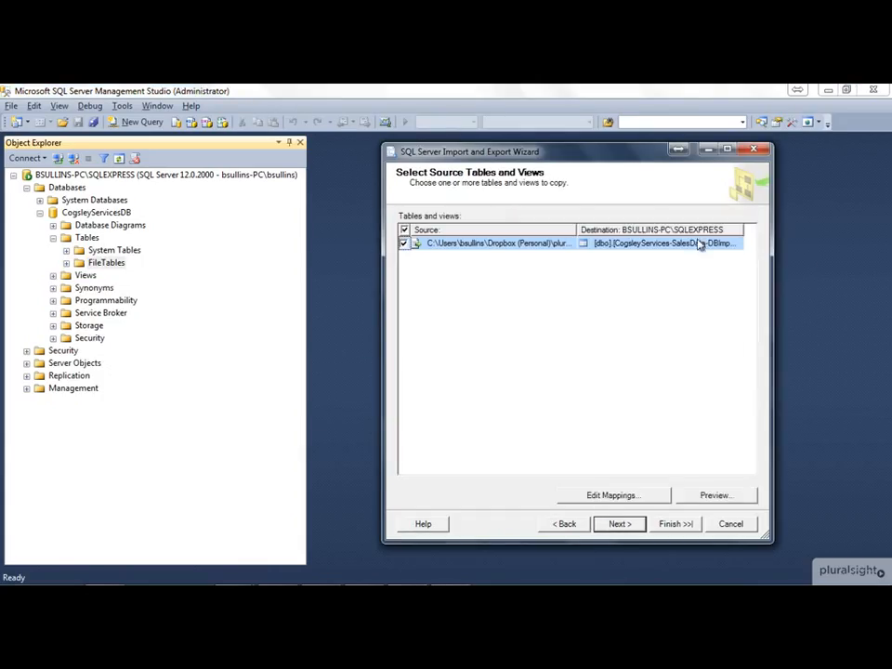
{"action": "left_click", "coordinate": [700, 244]}
{"action": "left_click", "coordinate": [641, 494]}
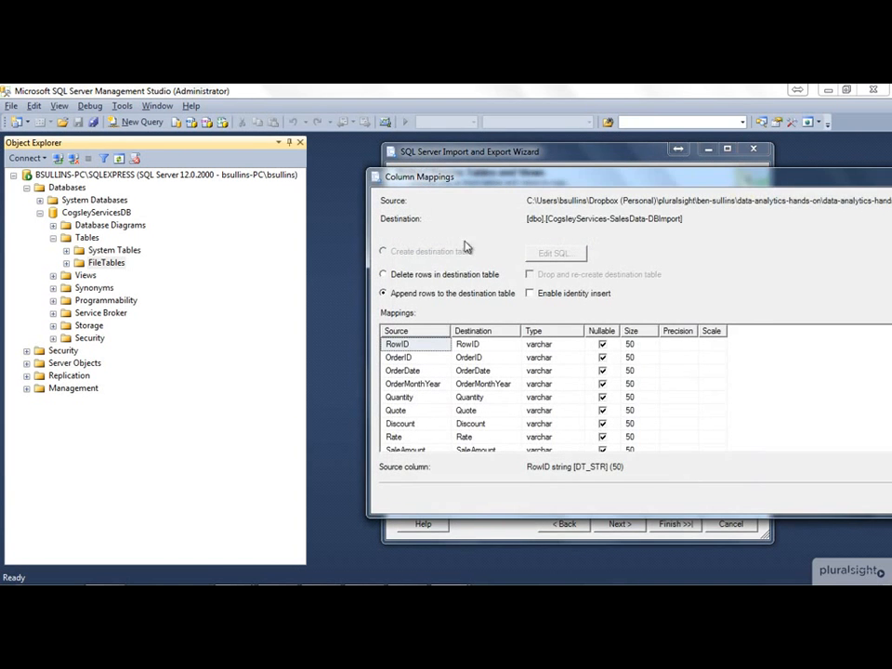
{"action": "left_click_drag", "start_coordinate": [610, 179], "coordinate": [289, 155]}
{"action": "left_click", "coordinate": [769, 153]}
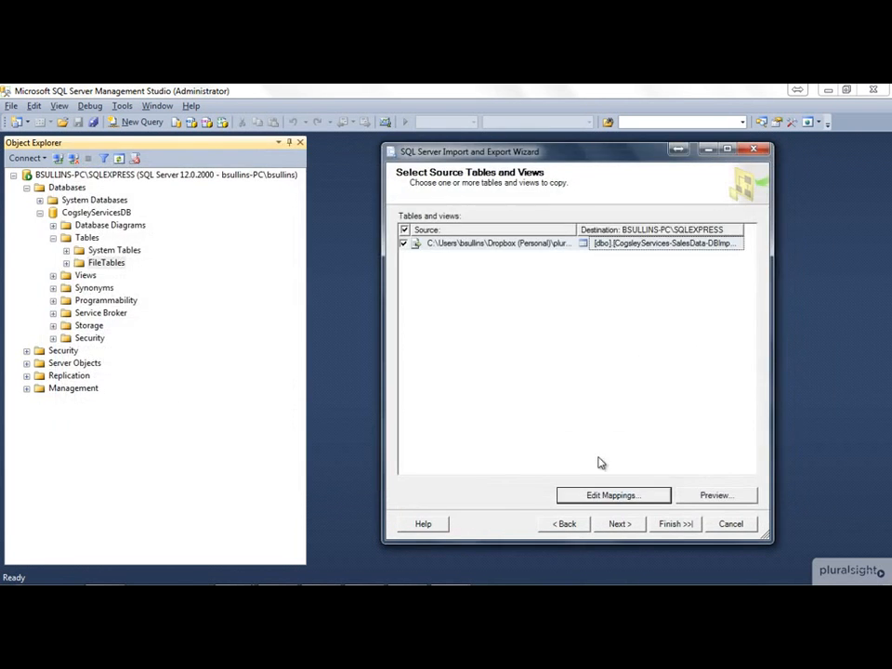
Step: Refresh the destination's database information and check the Sector and Industry rows in the column mappings
{"action": "left_click", "coordinate": [566, 525]}
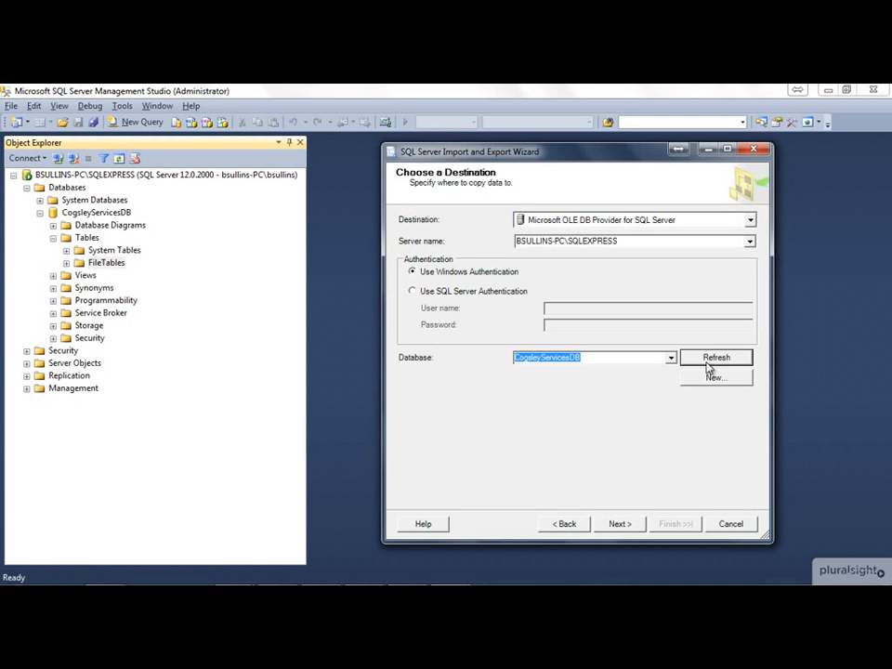
{"action": "left_click", "coordinate": [628, 525]}
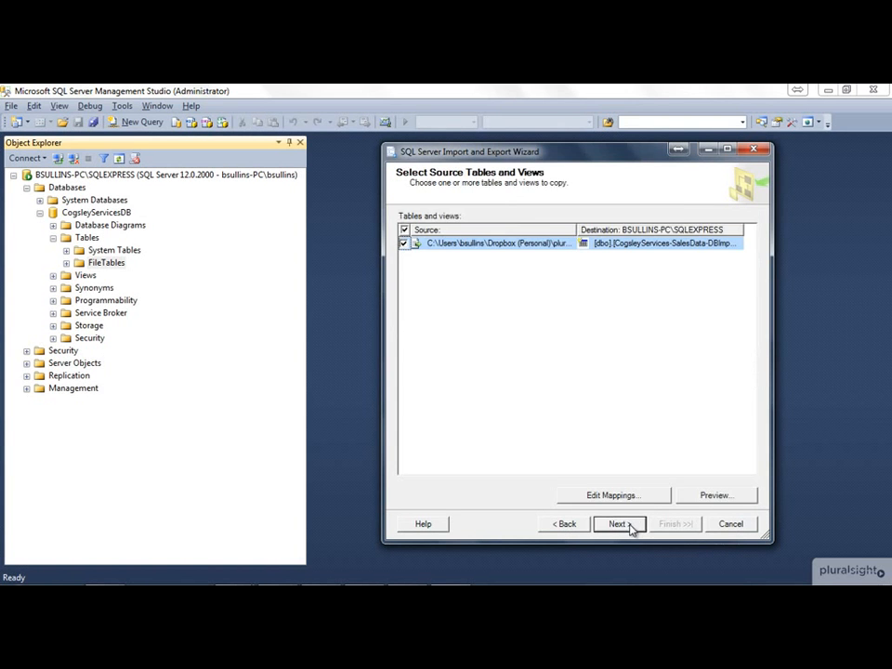
{"action": "left_click", "coordinate": [635, 496]}
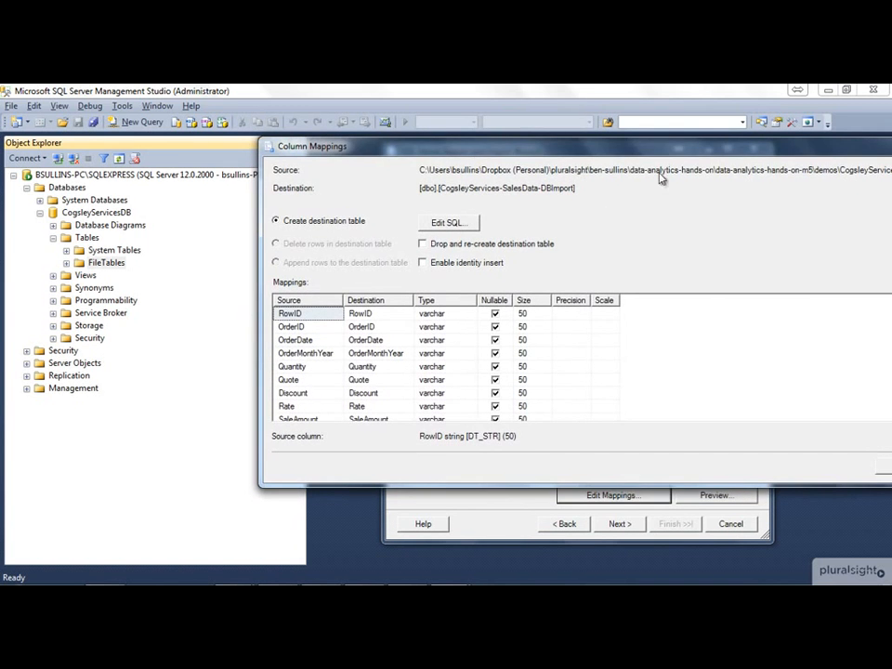
{"action": "left_click_drag", "start_coordinate": [798, 339], "coordinate": [804, 366]}
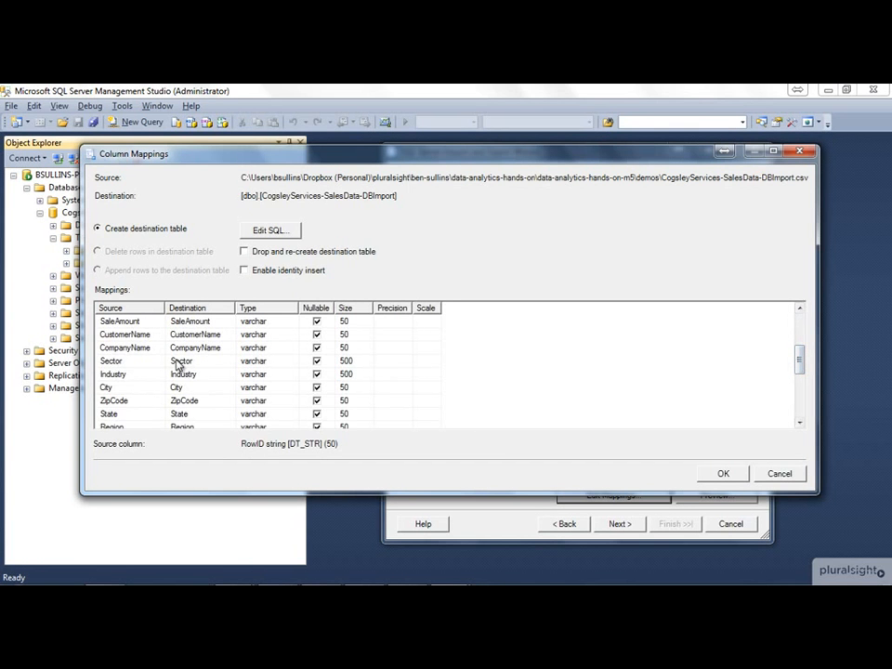
{"action": "left_click", "coordinate": [120, 360]}
{"action": "left_click", "coordinate": [120, 373]}
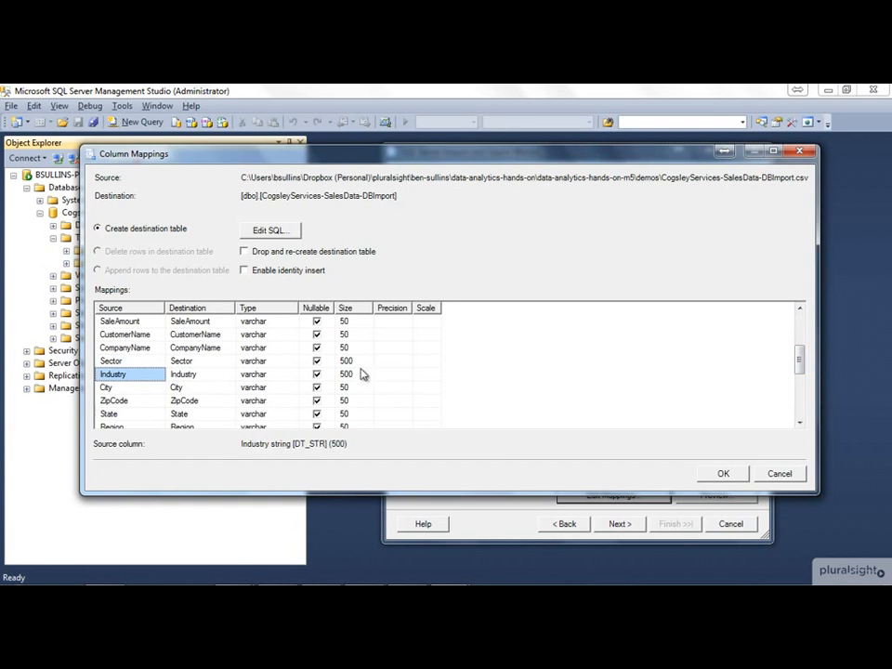
Step: Accept the column mappings and run the import immediately to create and fill the CogsleyServices-SalesData-DBImport table
{"action": "left_click", "coordinate": [734, 472]}
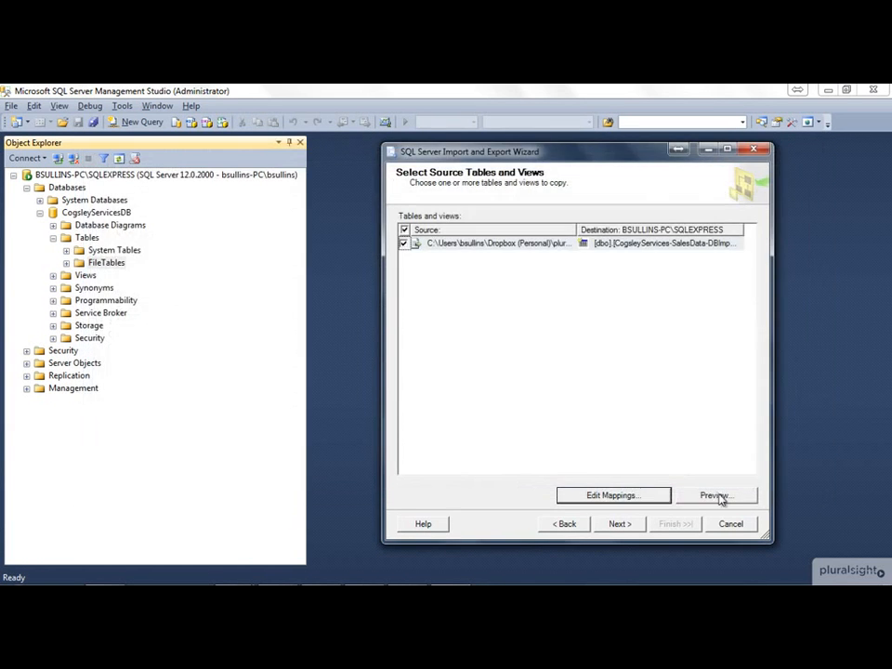
{"action": "left_click", "coordinate": [619, 524]}
{"action": "left_click", "coordinate": [619, 524]}
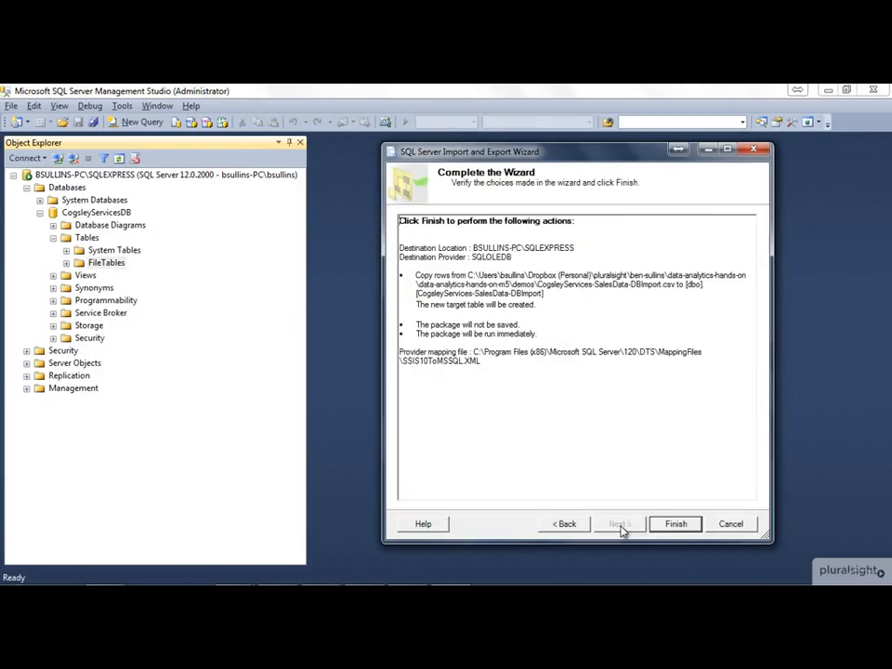
{"action": "left_click", "coordinate": [676, 523]}
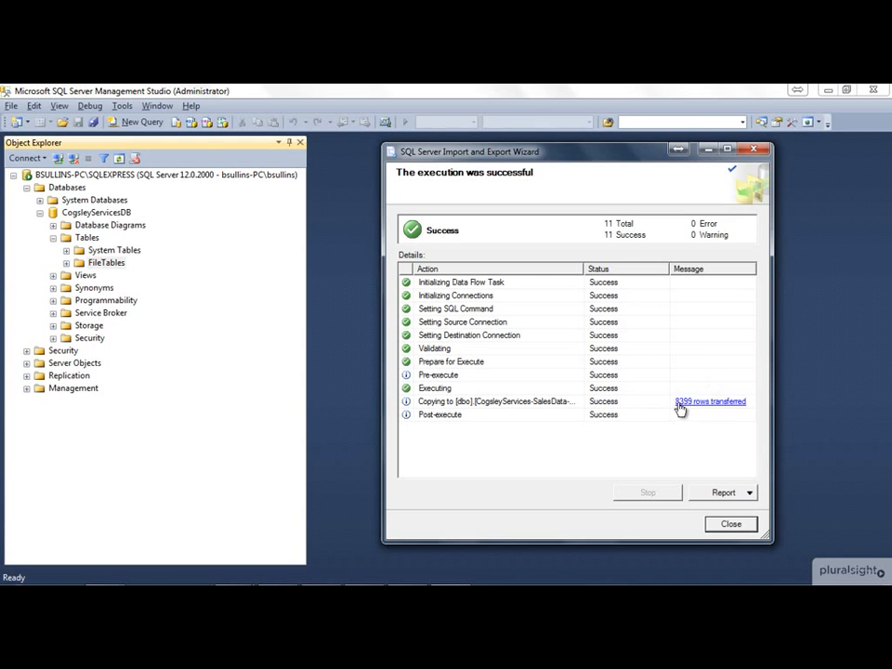
Step: Review the import's execution report through to its end, then close the report and the wizard
{"action": "left_click", "coordinate": [724, 493]}
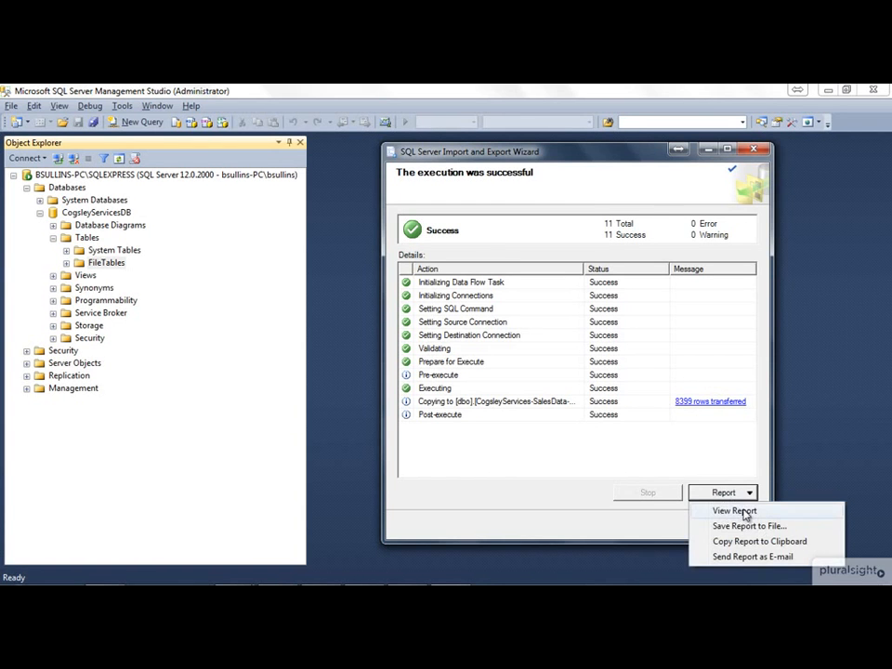
{"action": "left_click", "coordinate": [734, 511]}
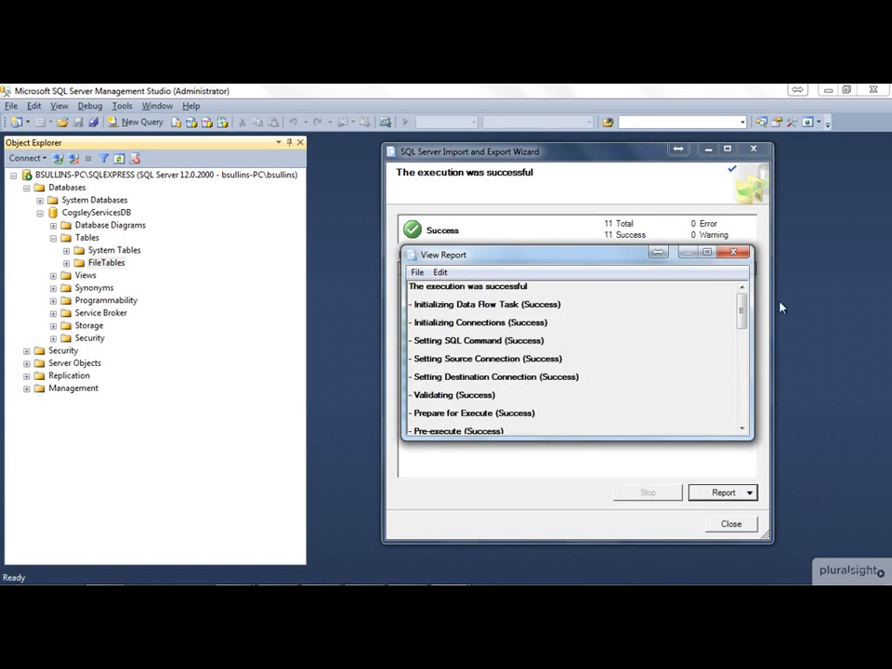
{"action": "left_click_drag", "start_coordinate": [741, 316], "coordinate": [741, 407]}
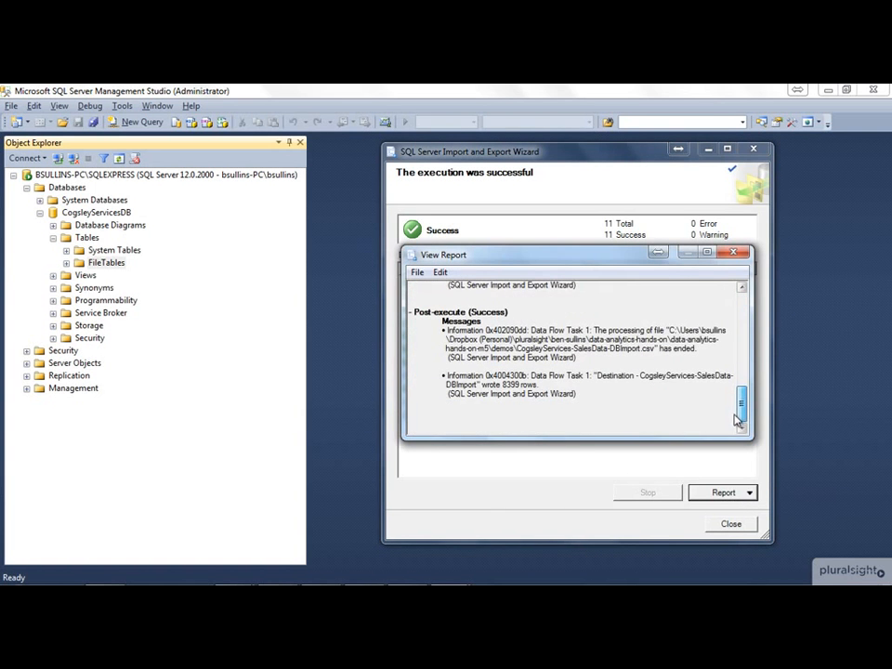
{"action": "left_click", "coordinate": [733, 253]}
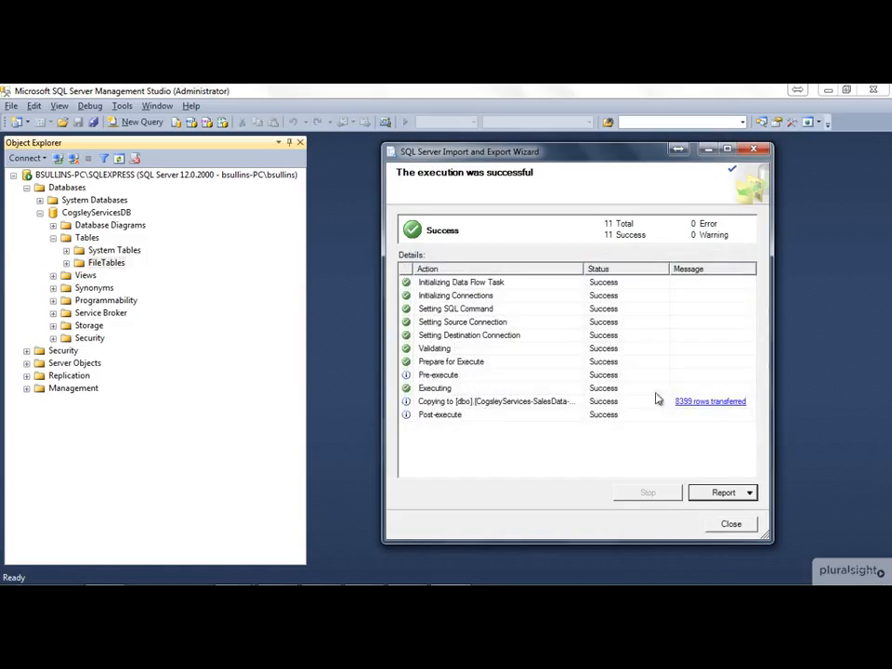
{"action": "left_click", "coordinate": [730, 523]}
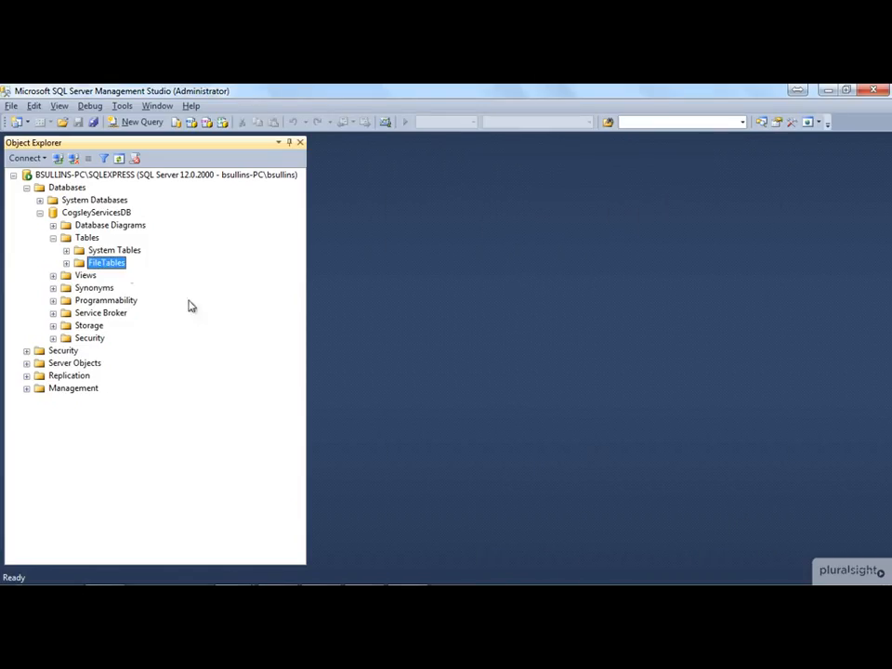
Step: Refresh the CogsleyServicesDB tables and expand the columns of dbo.CogsleyServices-SalesData-DBImport
{"action": "left_click", "coordinate": [89, 239]}
{"action": "left_click", "coordinate": [119, 158]}
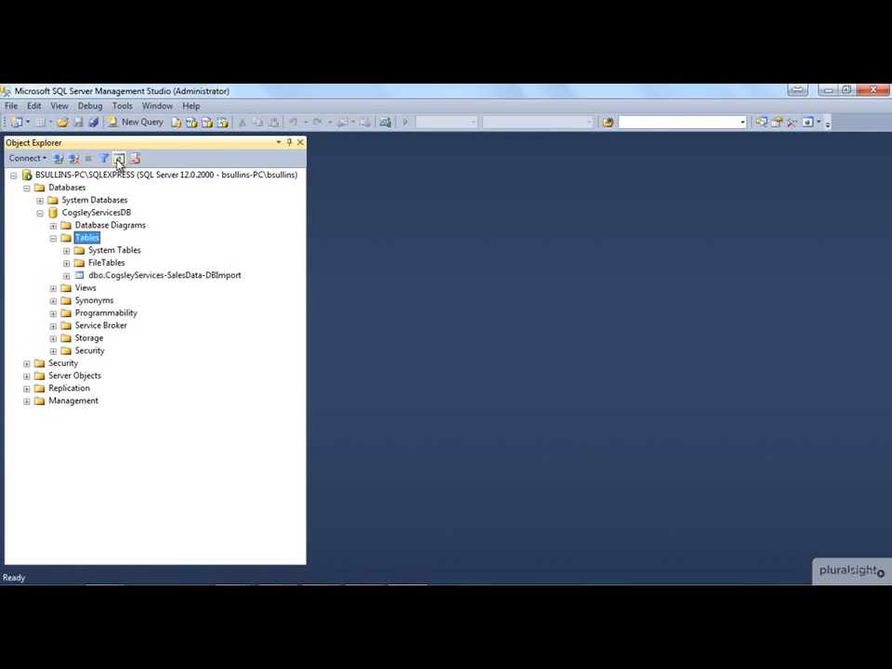
{"action": "left_click", "coordinate": [98, 276]}
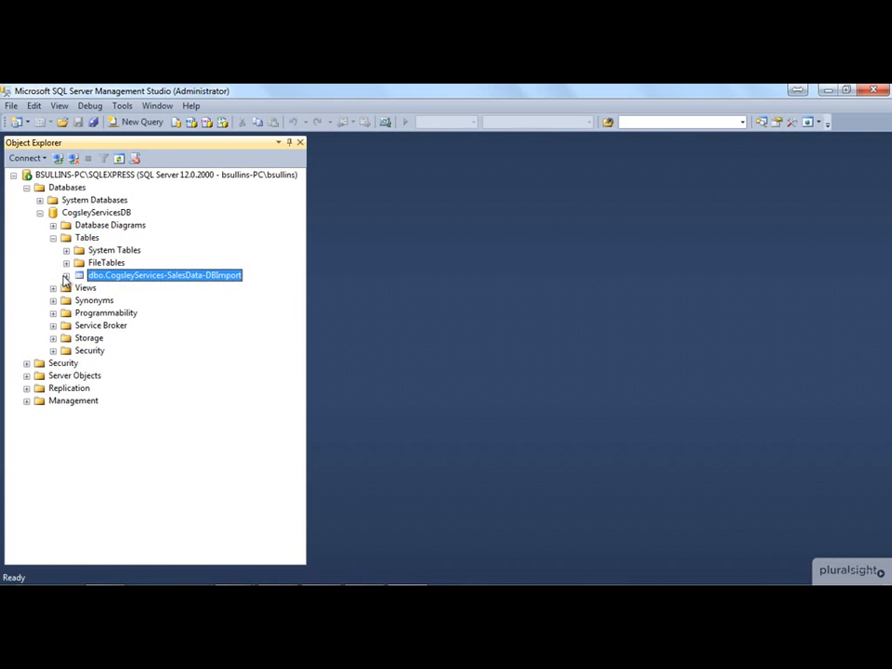
{"action": "left_click", "coordinate": [66, 276]}
{"action": "left_click", "coordinate": [80, 288]}
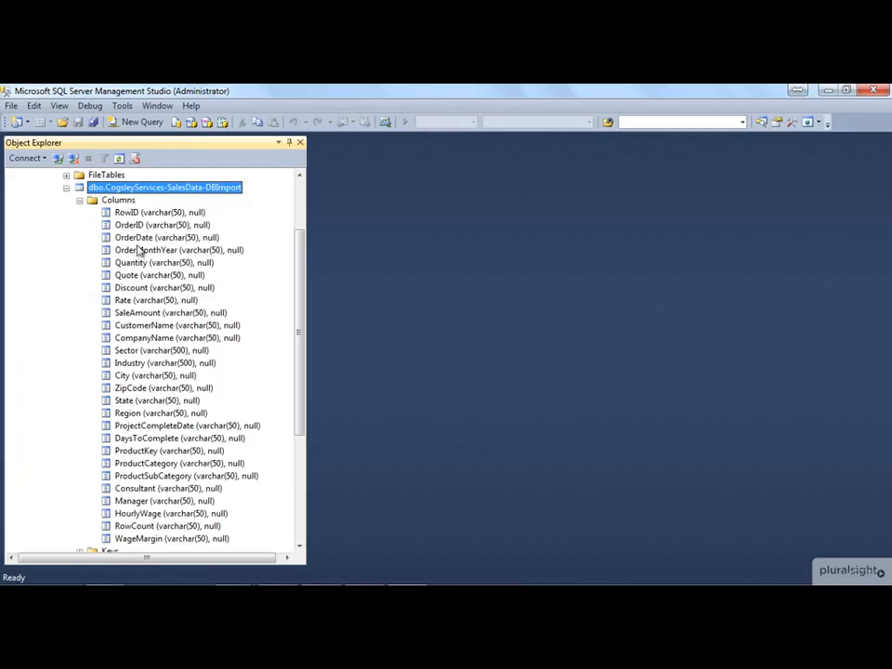
Step: Query the top 1000 rows of dbo.CogsleyServices-SalesData-DBImport and browse the results across columns and rows, returning to the first row
{"action": "right_click", "coordinate": [129, 190]}
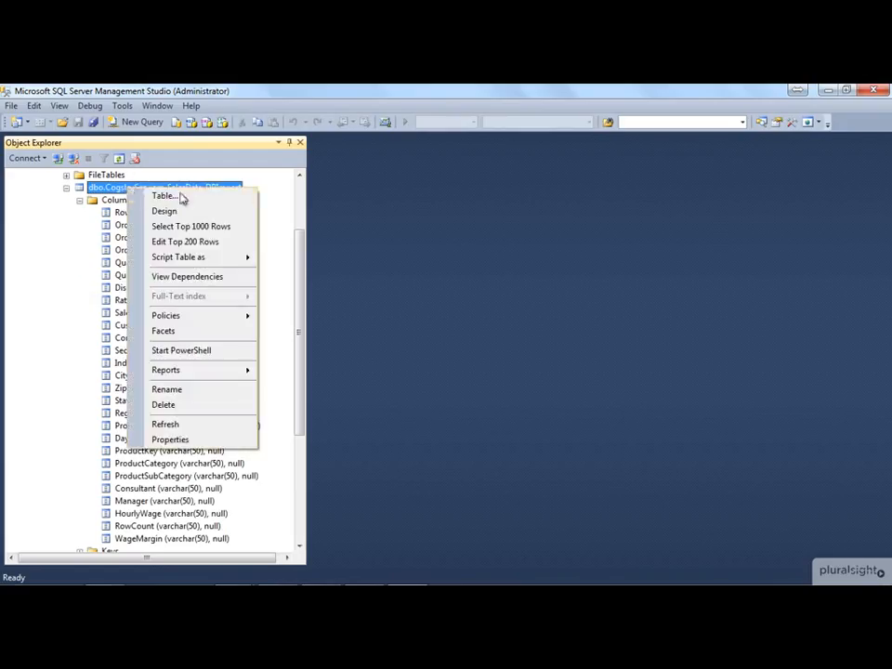
{"action": "left_click", "coordinate": [222, 226]}
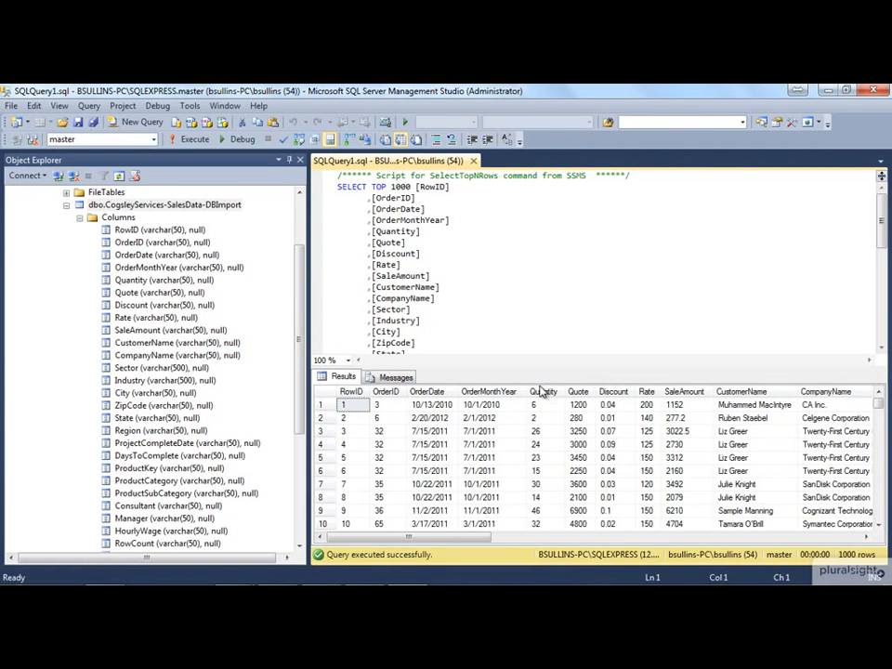
{"action": "left_click", "coordinate": [429, 431]}
{"action": "key", "text": "Right"}
{"action": "key", "text": "Right"}
{"action": "key", "text": "Right"}
{"action": "key", "text": "Right"}
{"action": "key", "text": "Right"}
{"action": "key", "text": "Right"}
{"action": "key", "text": "Right"}
{"action": "key", "text": "Right"}
{"action": "key", "text": "Right"}
{"action": "key", "text": "Right"}
{"action": "key", "text": "Right"}
{"action": "key", "text": "Right"}
{"action": "key", "text": "Right"}
{"action": "key", "text": "Right"}
{"action": "key", "text": "Right"}
{"action": "key", "text": "Right"}
{"action": "key", "text": "Right"}
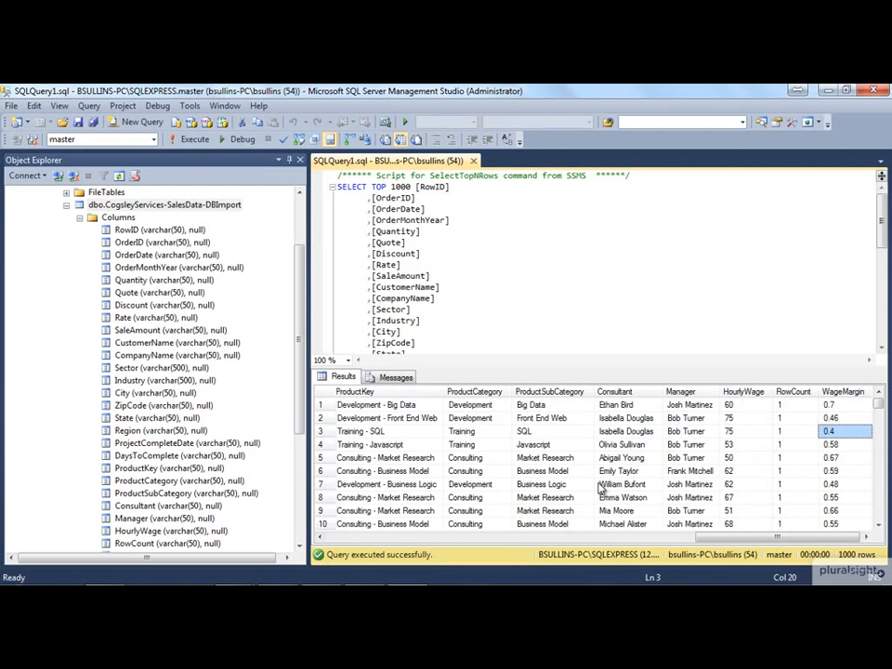
{"action": "key", "text": "Down"}
{"action": "key", "text": "Down"}
{"action": "key", "text": "Down"}
{"action": "key", "text": "Down"}
{"action": "key", "text": "Down"}
{"action": "key", "text": "Down"}
{"action": "key", "text": "Down"}
{"action": "key", "text": "Down"}
{"action": "key", "text": "Down"}
{"action": "key", "text": "Down"}
{"action": "key", "text": "Down"}
{"action": "key", "text": "Down"}
{"action": "key", "text": "Down"}
{"action": "key", "text": "Down"}
{"action": "key", "text": "Down"}
{"action": "key", "text": "Down"}
{"action": "key", "text": "Down"}
{"action": "key", "text": "Down"}
{"action": "key", "text": "Down"}
{"action": "key", "text": "Down"}
{"action": "key", "text": "Left"}
{"action": "key", "text": "Left"}
{"action": "key", "text": "Left"}
{"action": "key", "text": "Left"}
{"action": "key", "text": "Left"}
{"action": "key", "text": "Left"}
{"action": "key", "text": "Left"}
{"action": "key", "text": "Left"}
{"action": "key", "text": "Left"}
{"action": "key", "text": "Left"}
{"action": "key", "text": "Left"}
{"action": "key", "text": "Left"}
{"action": "key", "text": "Left"}
{"action": "key", "text": "Left"}
{"action": "key", "text": "Left"}
{"action": "key", "text": "Left"}
{"action": "key", "text": "Left"}
{"action": "key", "text": "Left"}
{"action": "key", "text": "Left"}
{"action": "key", "text": "Left"}
{"action": "key", "text": "Left"}
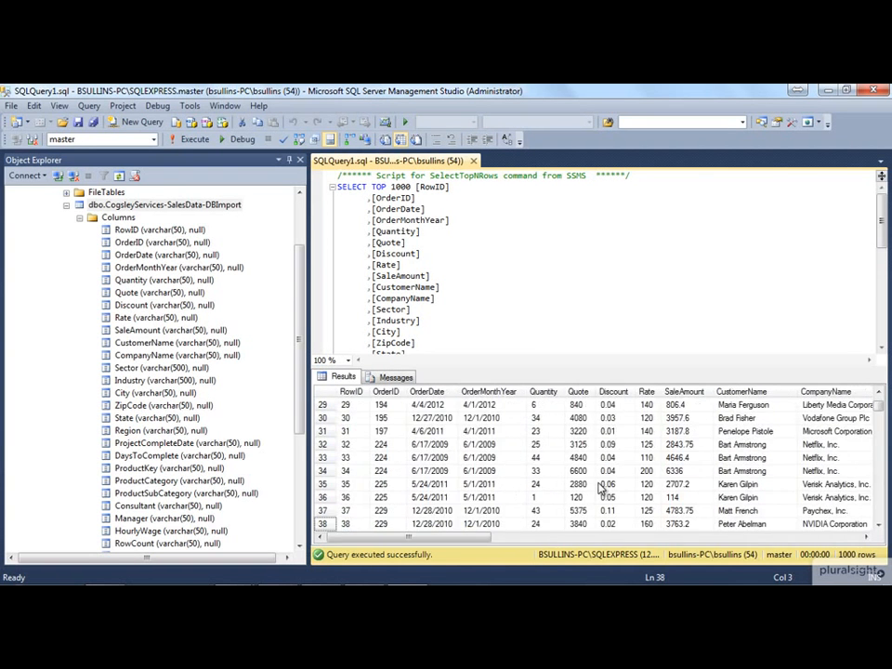
{"action": "key", "text": "Up"}
{"action": "key", "text": "Up"}
{"action": "key", "text": "Up"}
{"action": "key", "text": "Up"}
{"action": "key", "text": "Up"}
{"action": "key", "text": "Up"}
{"action": "key", "text": "Up"}
{"action": "key", "text": "Up"}
{"action": "key", "text": "Up"}
{"action": "key", "text": "Up"}
{"action": "key", "text": "Up"}
{"action": "key", "text": "Up"}
{"action": "key", "text": "Up"}
{"action": "key", "text": "Up"}
{"action": "key", "text": "Up"}
{"action": "key", "text": "Up"}
{"action": "key", "text": "Up"}
{"action": "key", "text": "Up"}
{"action": "key", "text": "Up"}
{"action": "key", "text": "Up"}
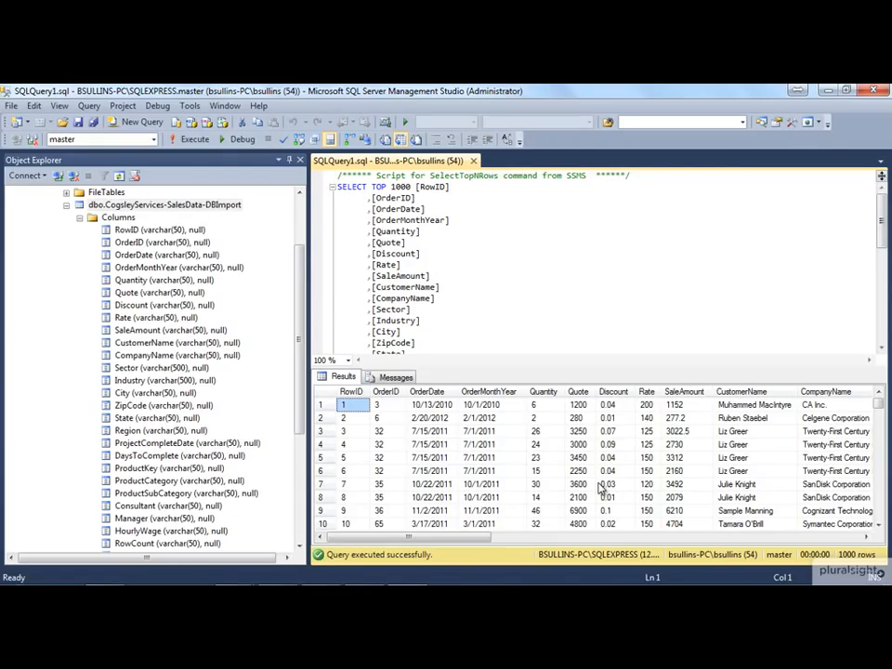
Step: Examine the first result row's fields from OrderID through ProductSubCategory, then return to the start of the row
{"action": "key", "text": "Right"}
{"action": "key", "text": "Right"}
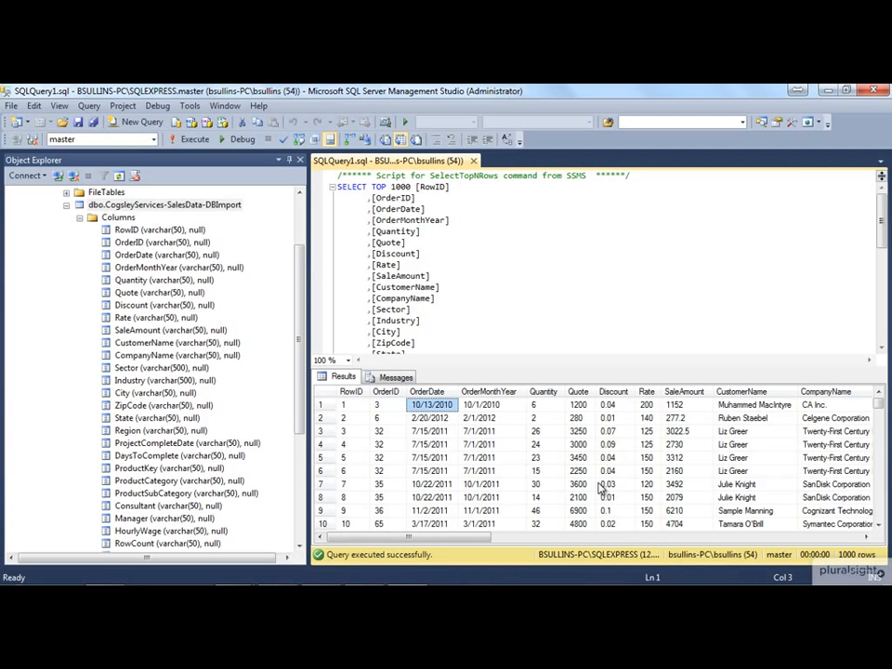
{"action": "key", "text": "Right"}
{"action": "key", "text": "Right"}
{"action": "key", "text": "Right"}
{"action": "key", "text": "Right"}
{"action": "key", "text": "Right"}
{"action": "key", "text": "Right"}
{"action": "key", "text": "Right"}
{"action": "key", "text": "Right"}
{"action": "key", "text": "Right"}
{"action": "key", "text": "Right"}
{"action": "key", "text": "Right"}
{"action": "key", "text": "Right"}
{"action": "key", "text": "Right"}
{"action": "key", "text": "Right"}
{"action": "key", "text": "Right"}
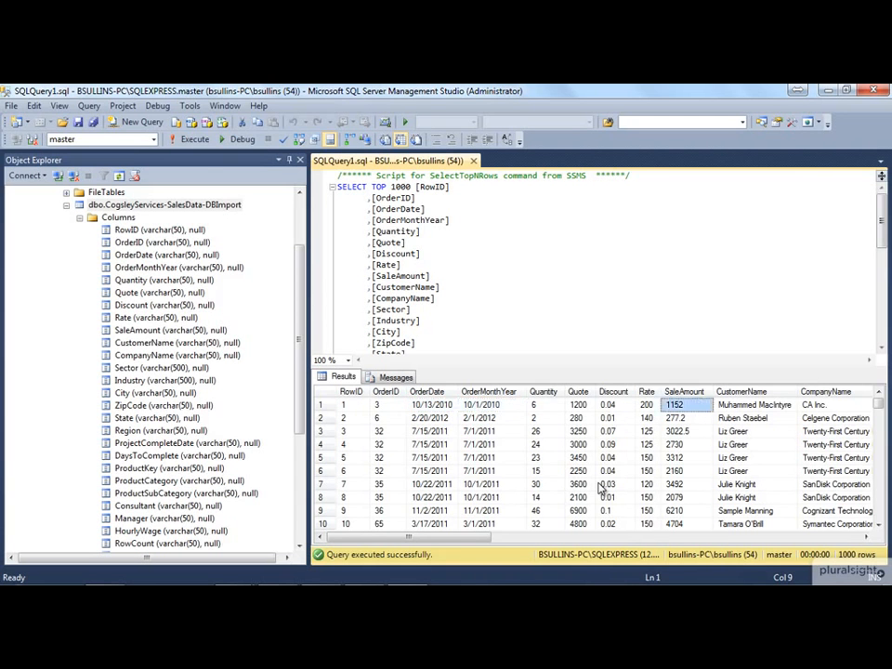
{"action": "key", "text": "Right"}
{"action": "key", "text": "Right"}
{"action": "key", "text": "Right"}
{"action": "key", "text": "Right"}
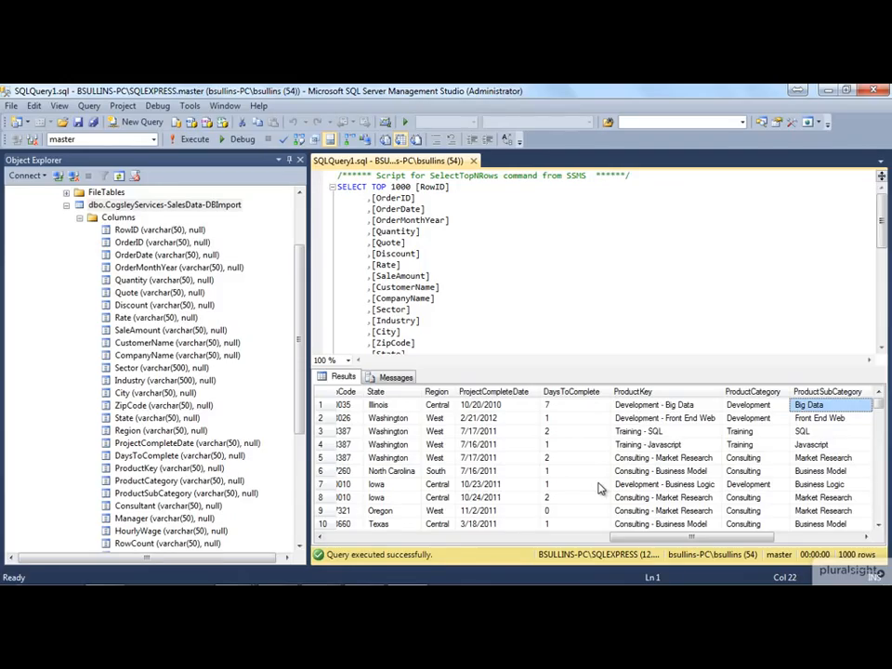
{"action": "key", "text": "Left"}
{"action": "key", "text": "Home"}
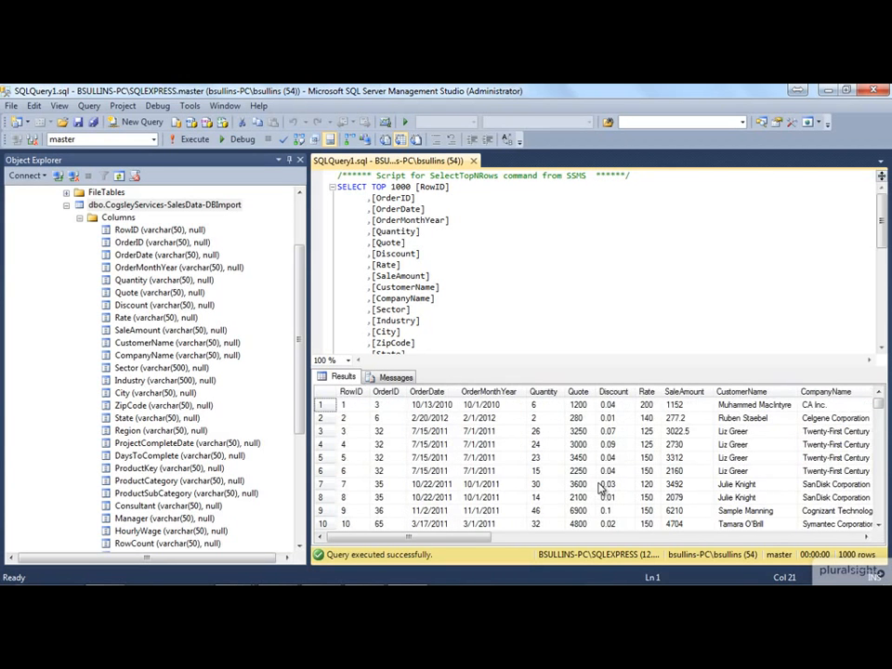